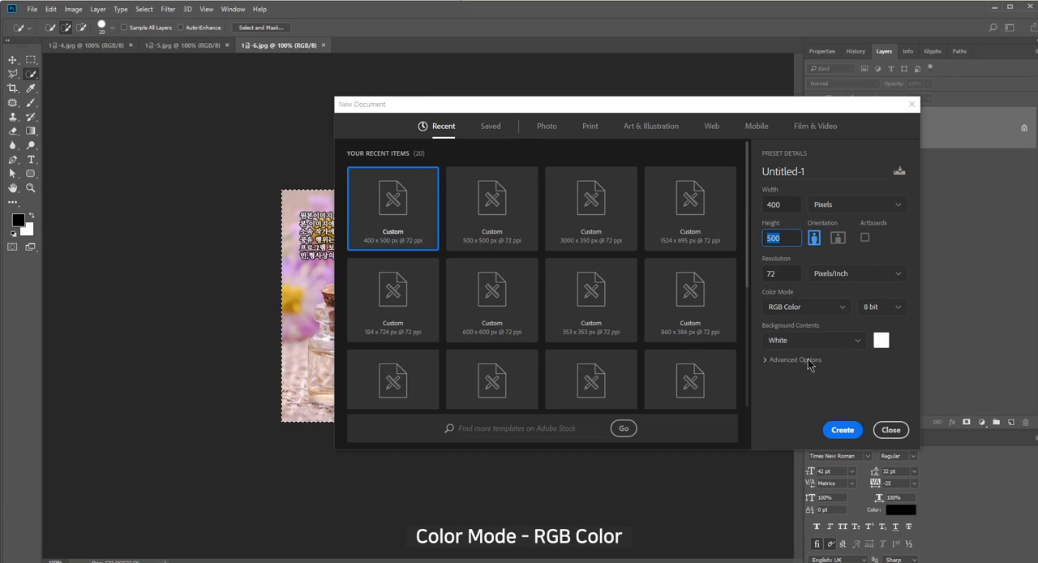
Create a 400 x 500 pixel, 72 pixels/inch, RGB Color document with a white background and check the 1급-4.jpg instruction in the exam PDF
click(843, 430)
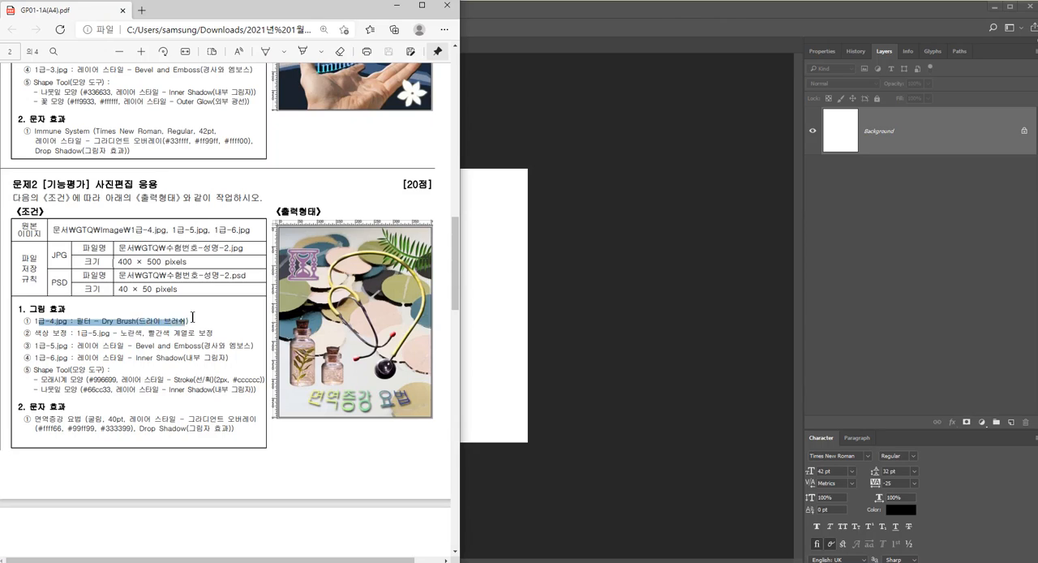
click(192, 317)
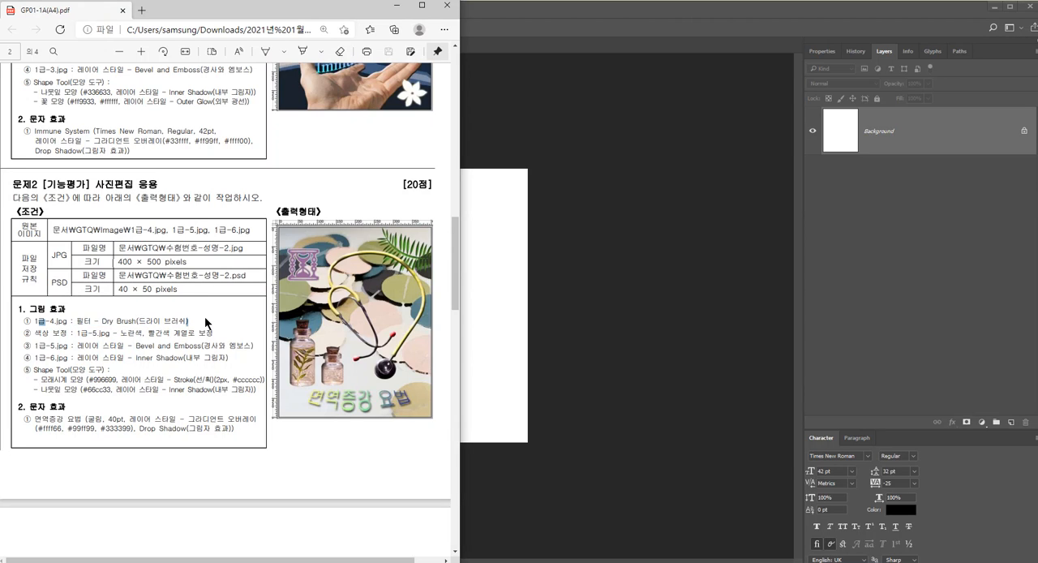
click(532, 274)
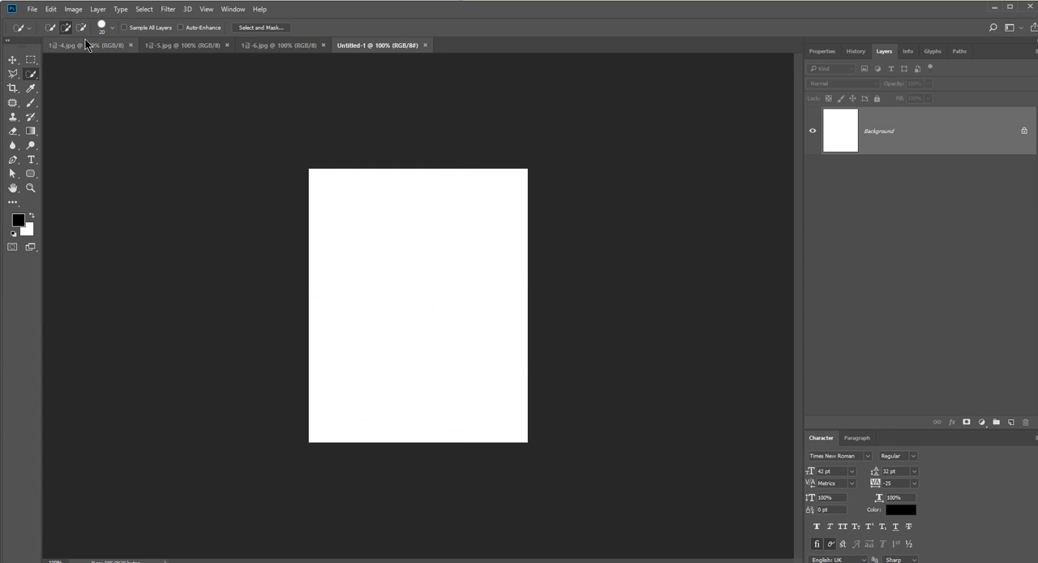
Bring the 1급-4.jpg photo into the new document and scale it to about 80.6% so it covers the canvas
click(85, 45)
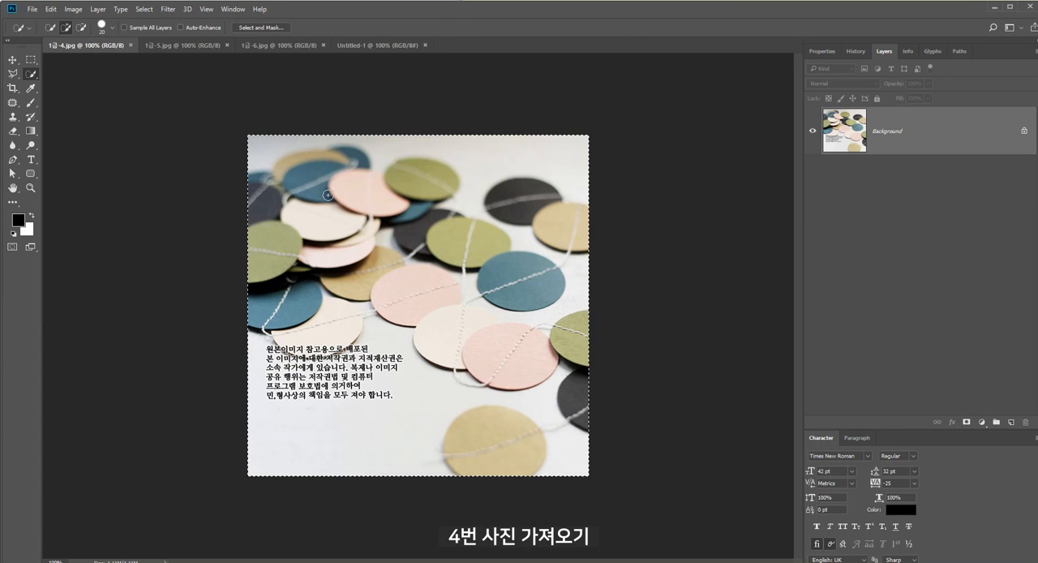
click(355, 45)
key(ctrl+v)
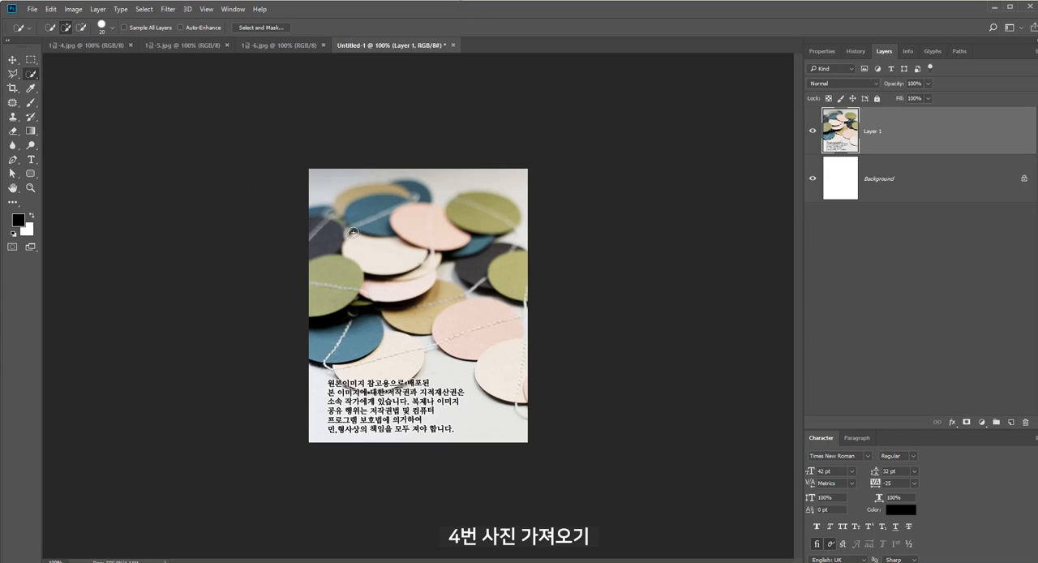
key(ctrl+t)
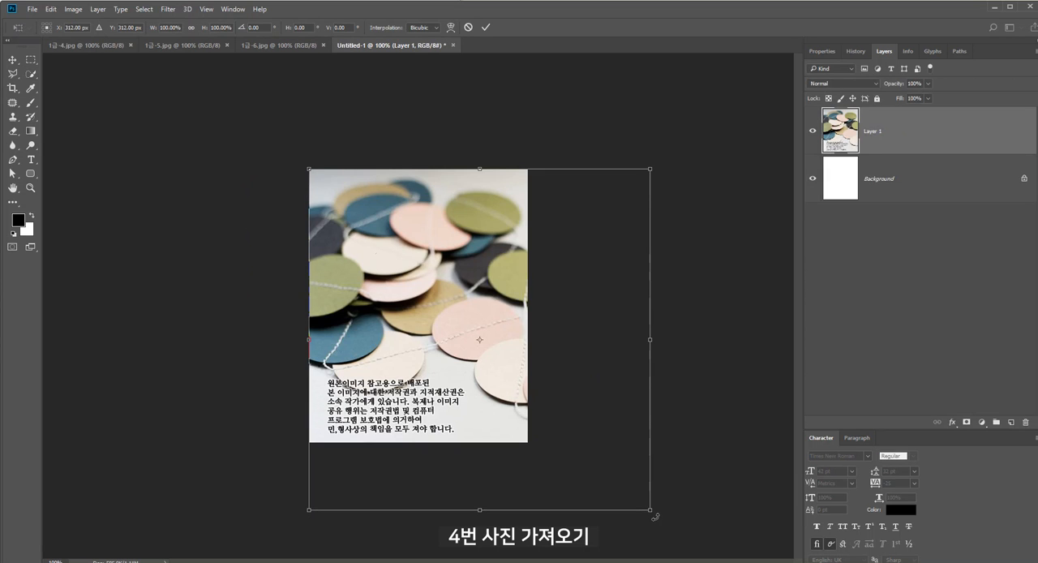
drag(655, 516, 574, 455)
drag(517, 414, 510, 414)
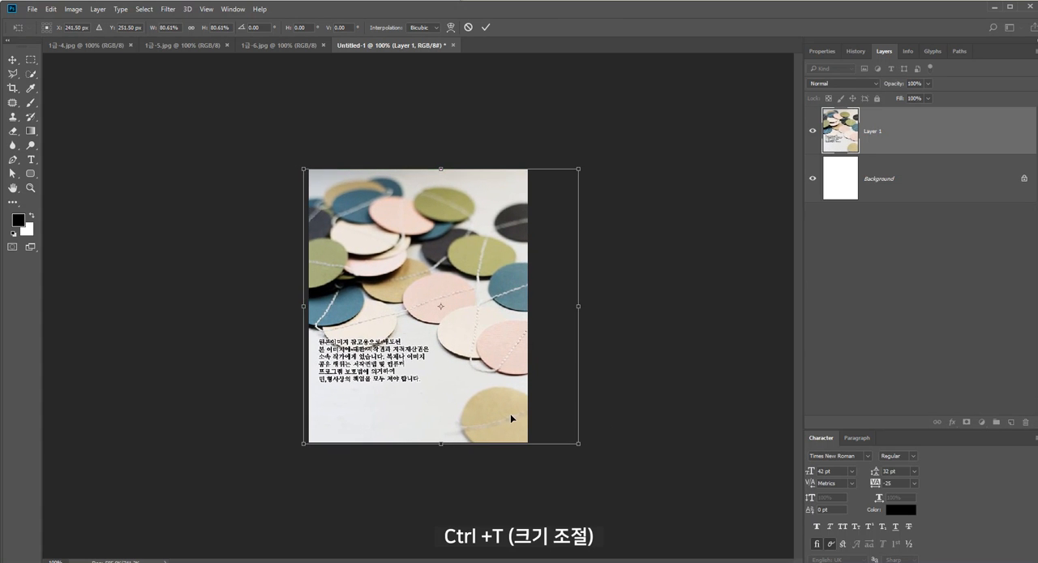
key(Return)
Apply the Dry Brush filter to the circles photo with Brush Size 3, Brush Detail 8 and Texture 1
click(168, 9)
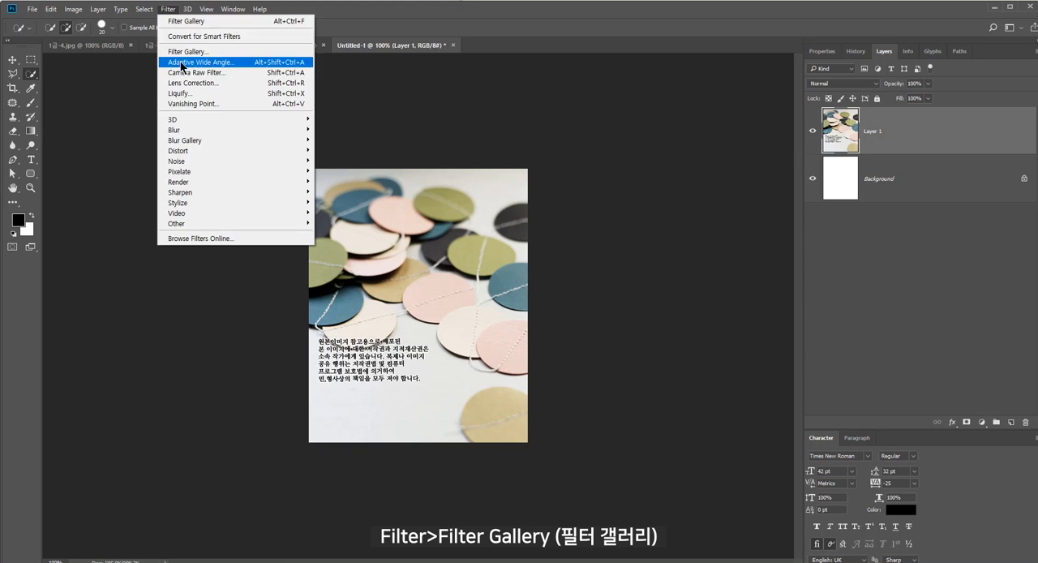
click(188, 51)
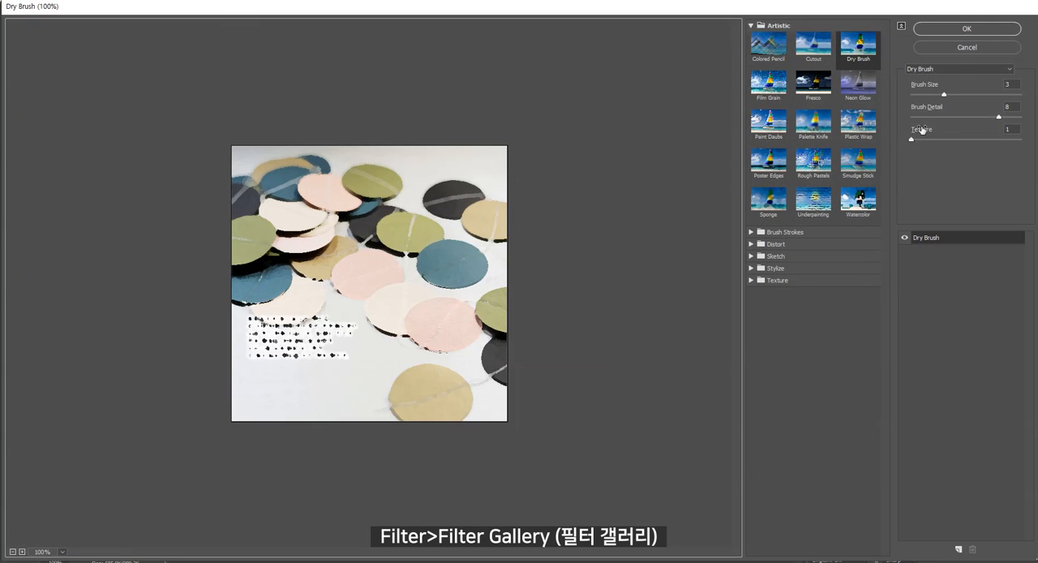
click(947, 69)
click(947, 70)
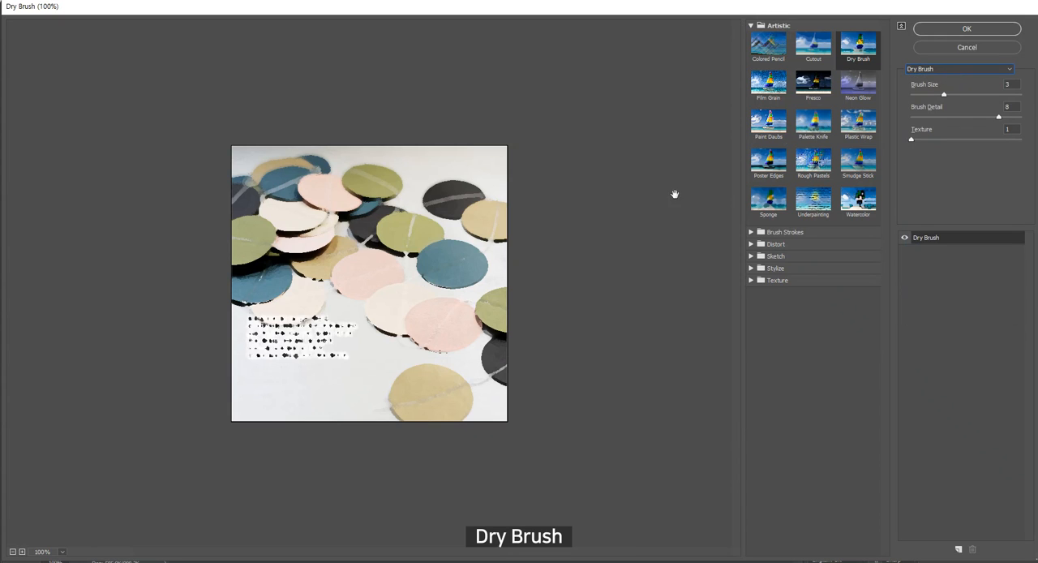
click(977, 29)
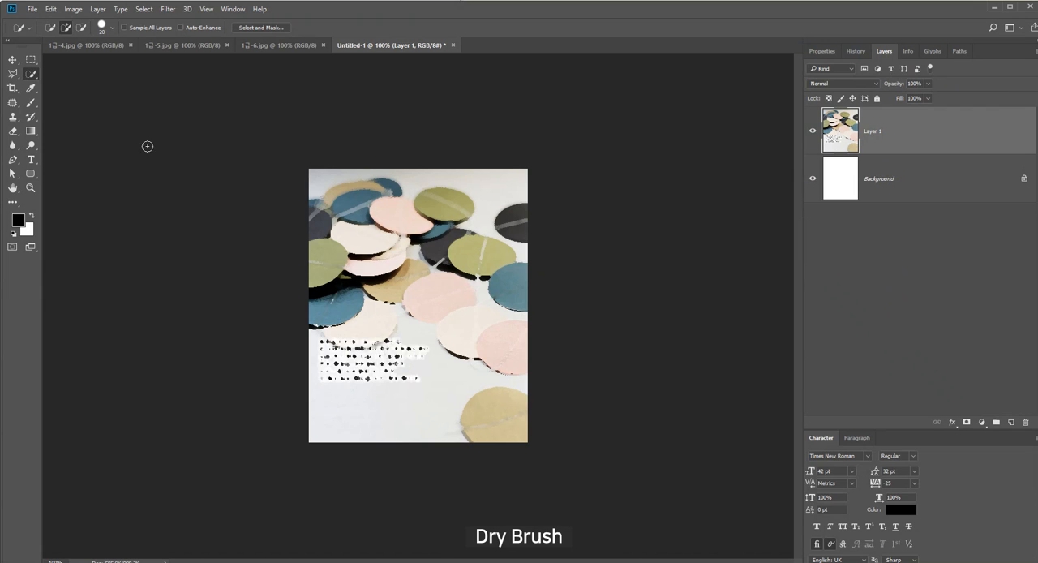
Switch to the exam PDF and read the color correction instruction for 1급-5.jpg
key(alt+Tab)
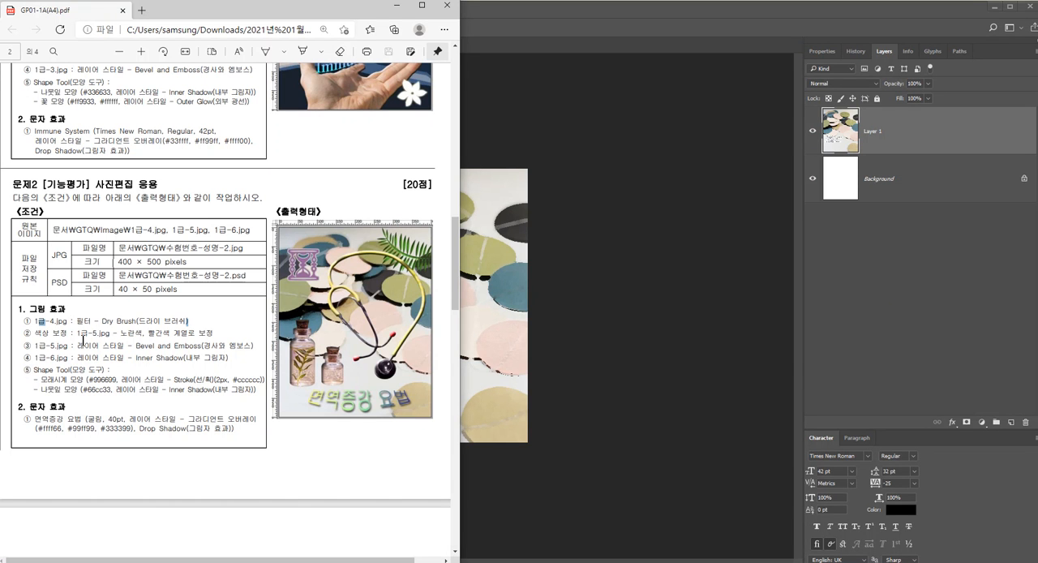
drag(90, 333, 212, 335)
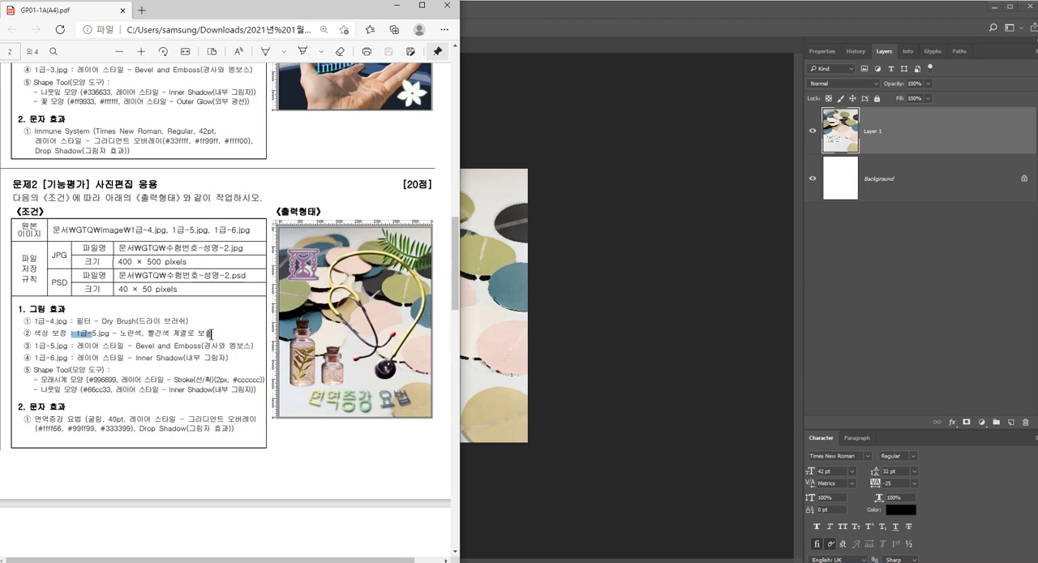
click(211, 334)
scroll(192, 408, down, 3)
click(551, 322)
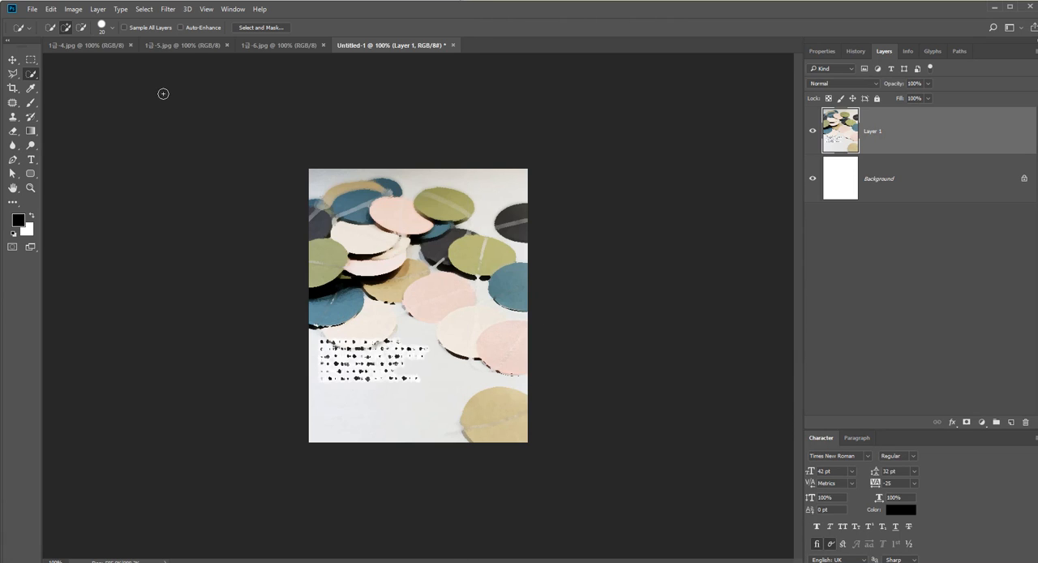
Bring the whole 1급-5.jpg stethoscope photo into the composition and scale it to about 62.8%
click(183, 45)
key(ctrl+a)
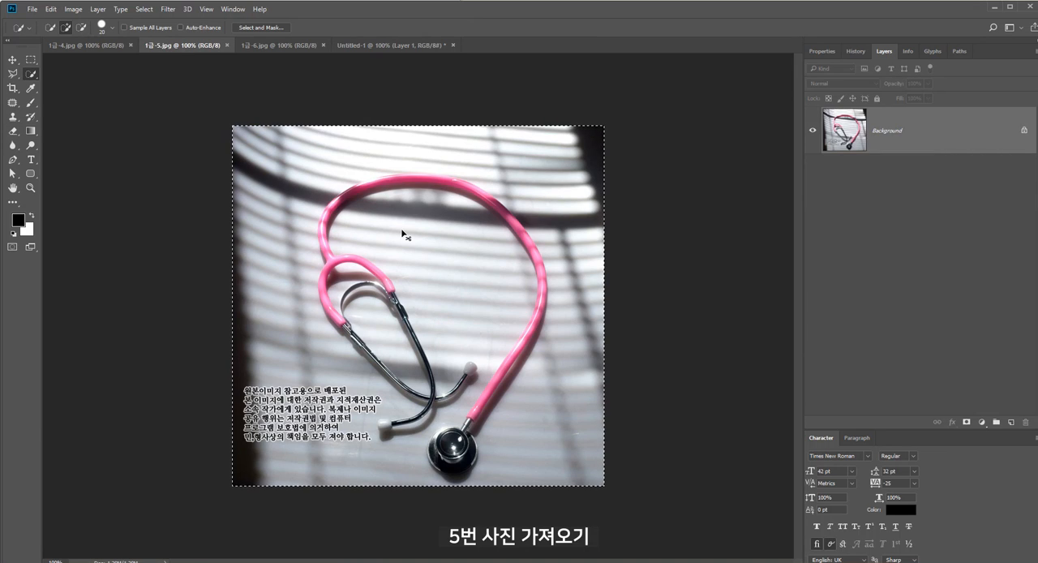
drag(404, 235, 476, 320)
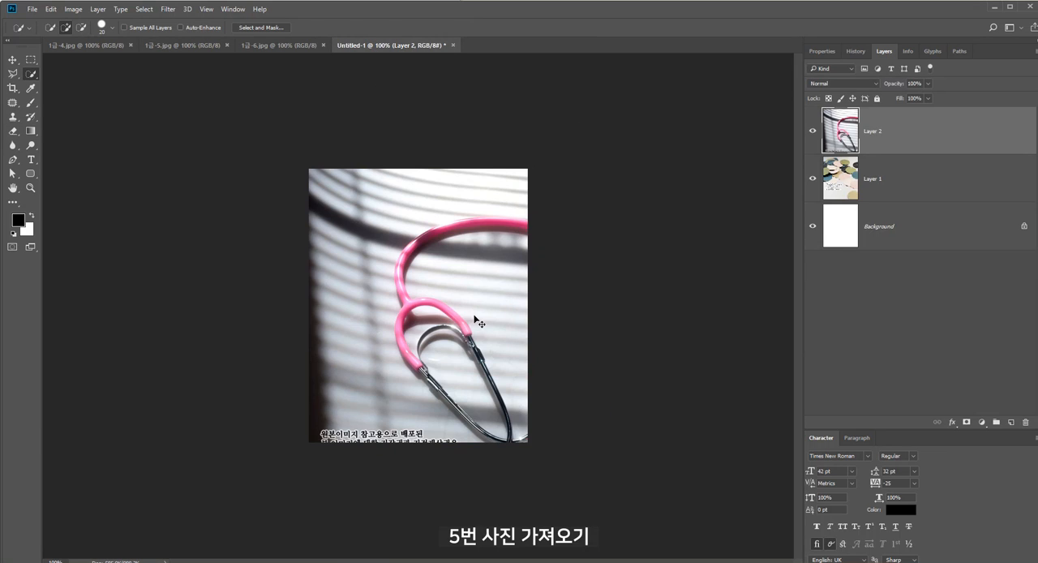
key(ctrl+t)
mouse_move(681, 528)
mouse_down()
mouse_move(551, 430)
mouse_move(518, 419)
mouse_up()
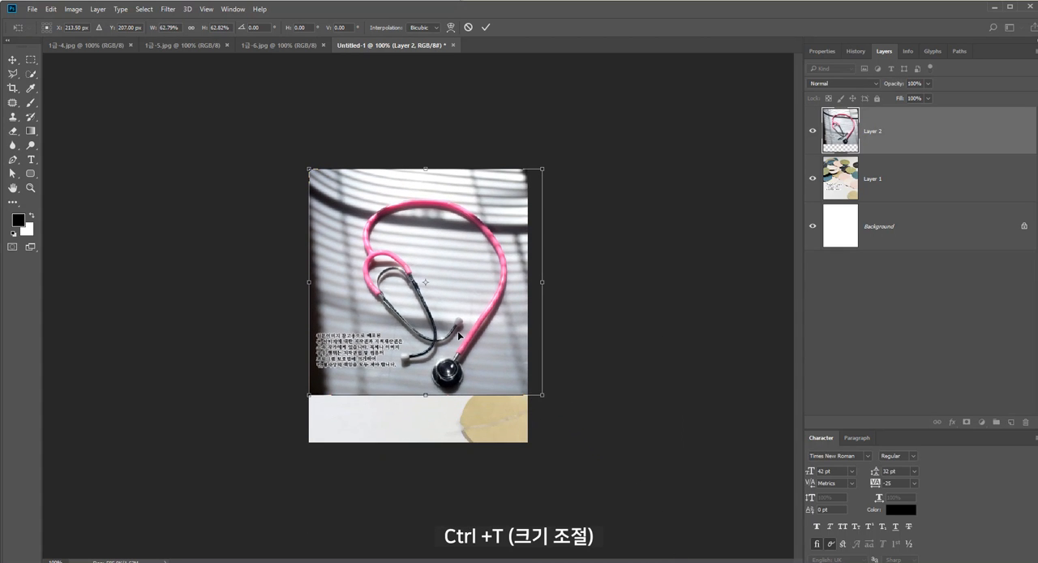
key(Return)
Select the photo background along the left side of the stethoscope with the Quick Selection tool and delete it
key(w)
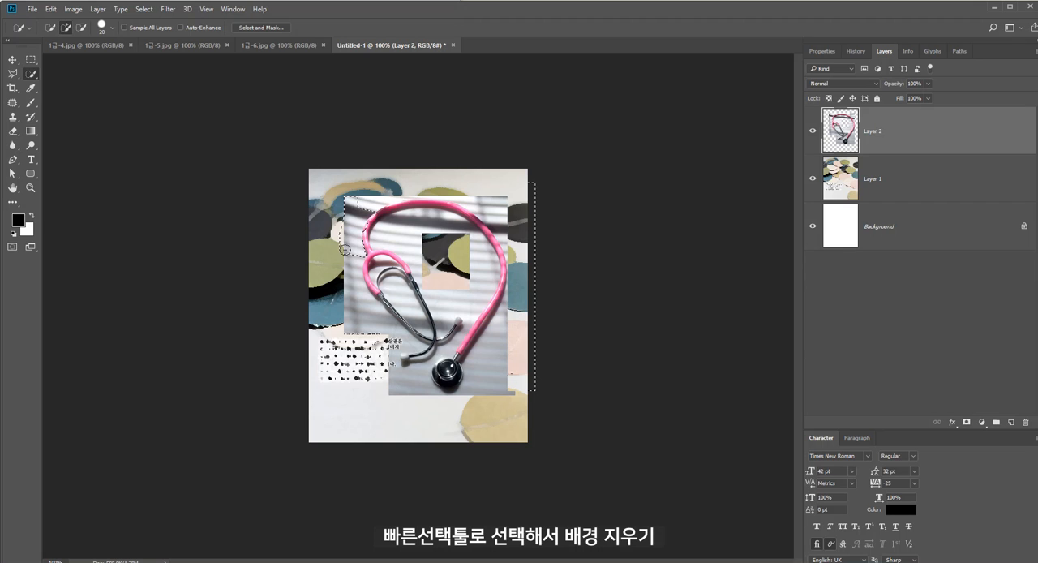
drag(357, 244, 371, 226)
key(Delete)
key(ctrl+d)
drag(354, 274, 390, 327)
key(Delete)
key(ctrl+d)
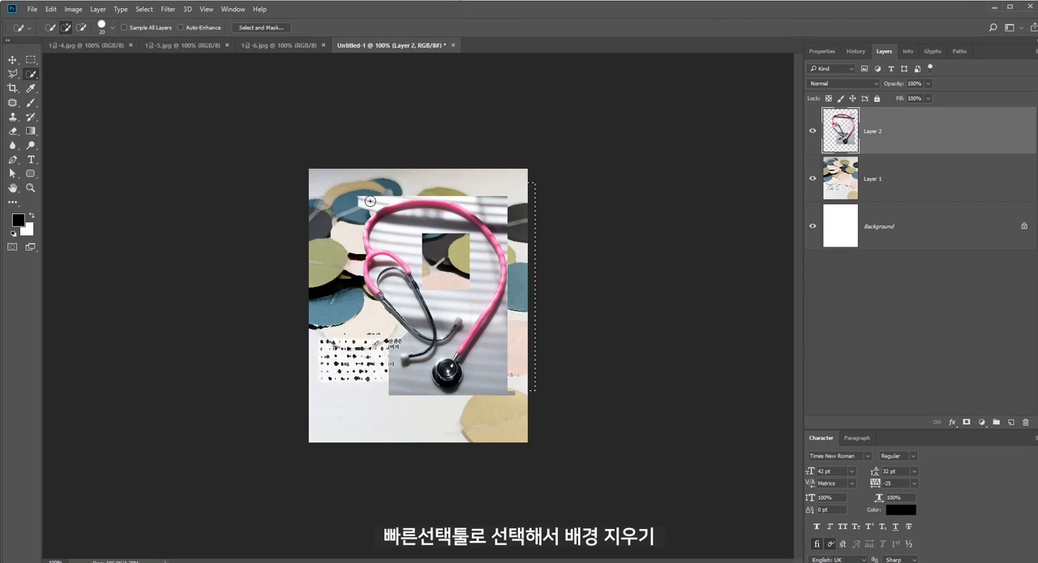
Remove the remaining photo background above, inside and to the right of the stethoscope using quick selections
drag(370, 201, 394, 195)
key(ctrl+plus)
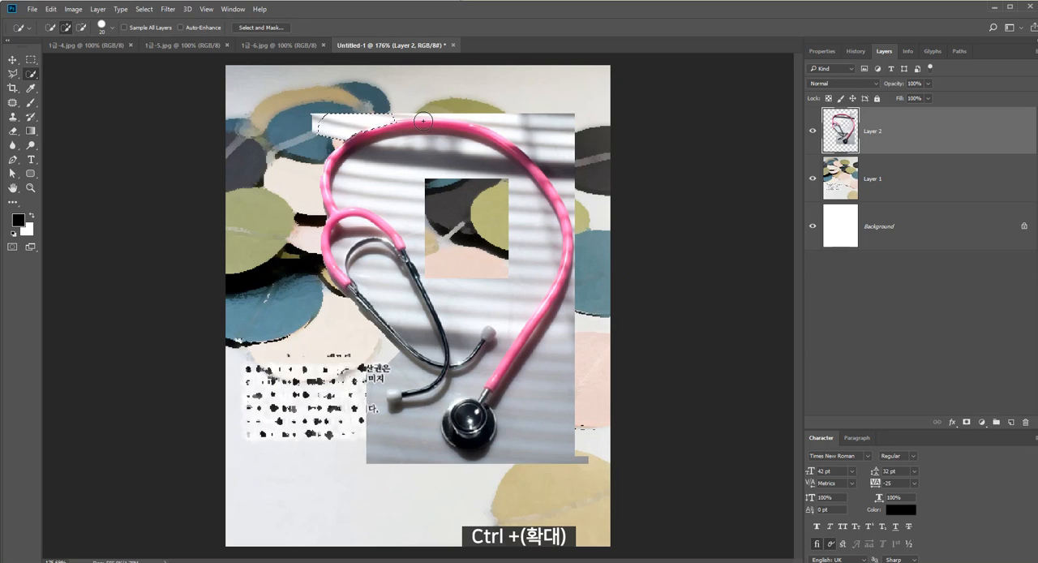
key(Delete)
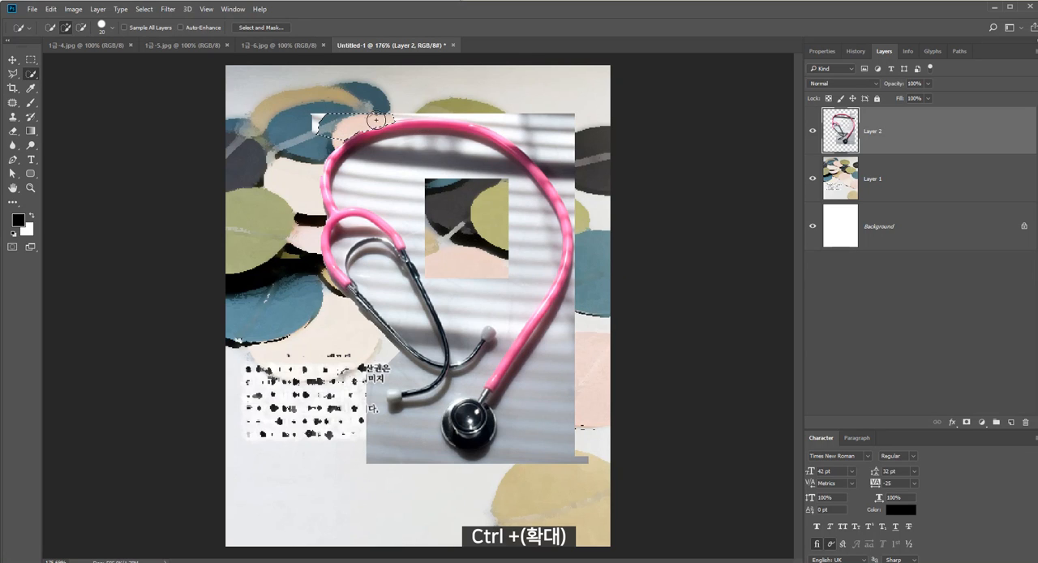
key(ctrl+d)
drag(528, 119, 601, 169)
mouse_move(524, 216)
mouse_down()
mouse_move(520, 275)
mouse_move(572, 260)
mouse_up()
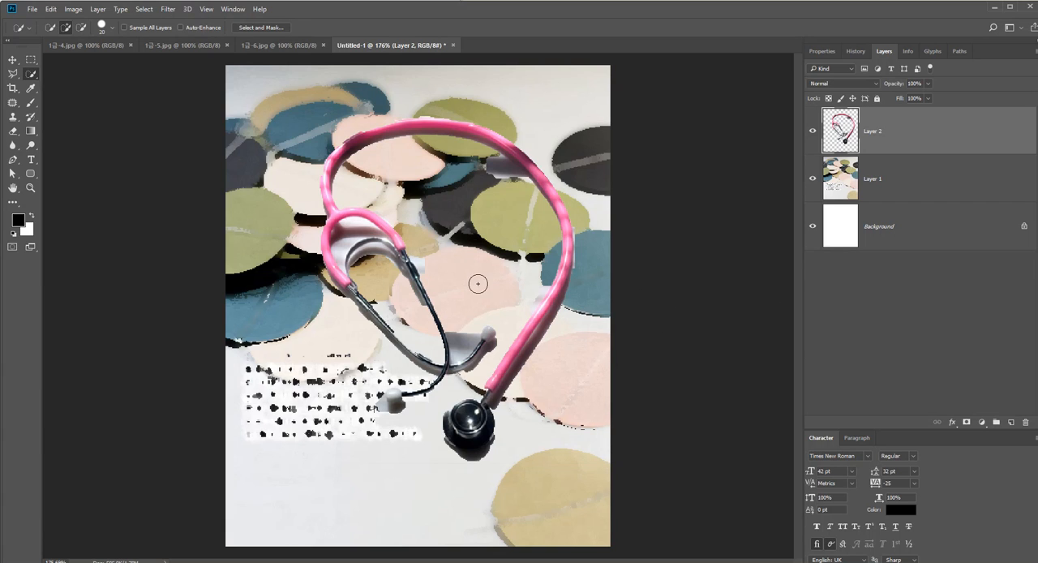
Select the stethoscope's pink tubing with the Quick Selection tool, subtracting the stray areas inside the small loop
click(538, 282)
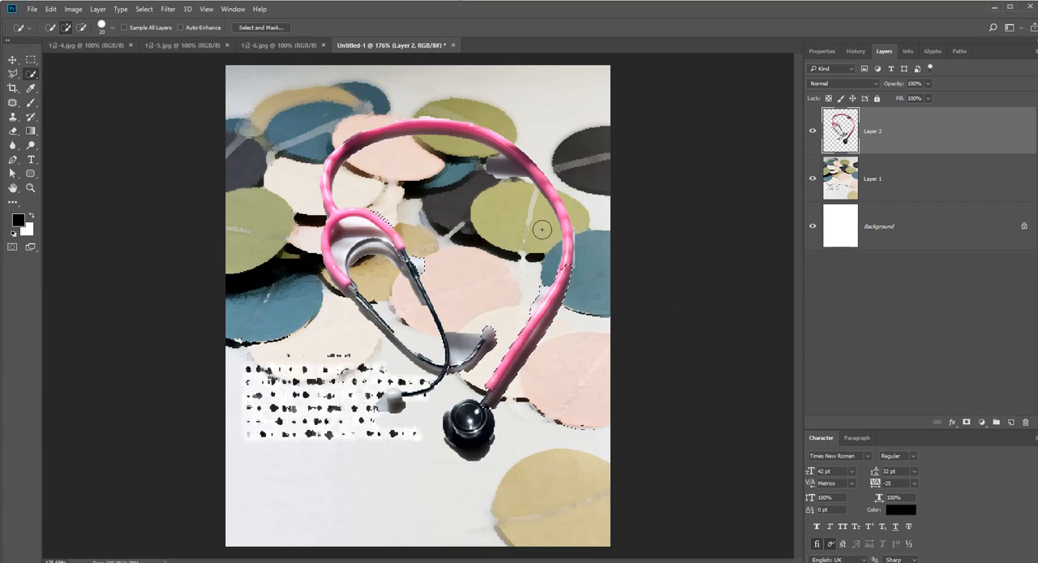
mouse_move(542, 230)
mouse_down()
mouse_move(552, 194)
mouse_move(509, 162)
mouse_move(502, 142)
mouse_move(351, 145)
mouse_up()
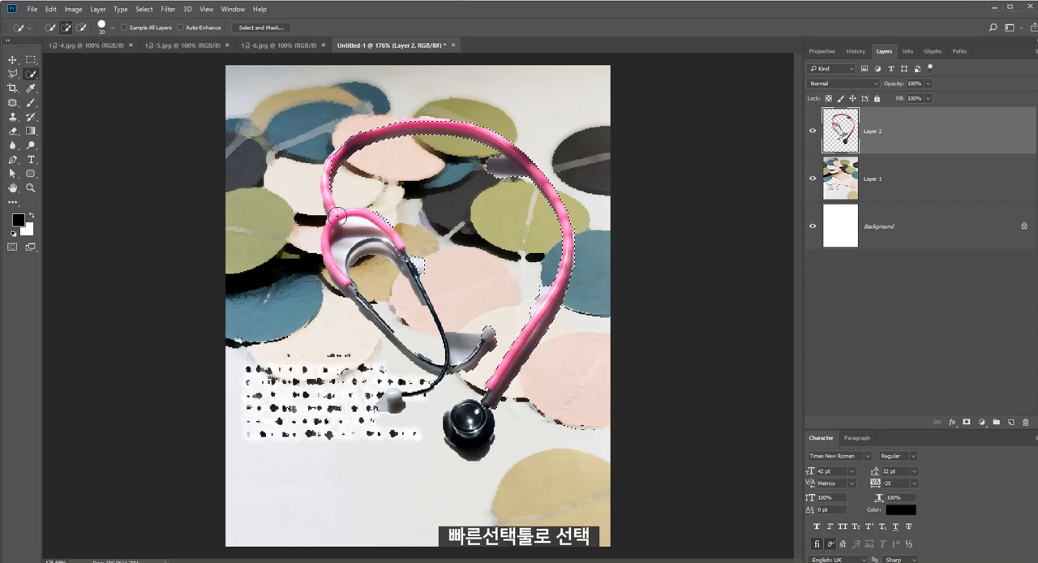
drag(326, 251, 344, 280)
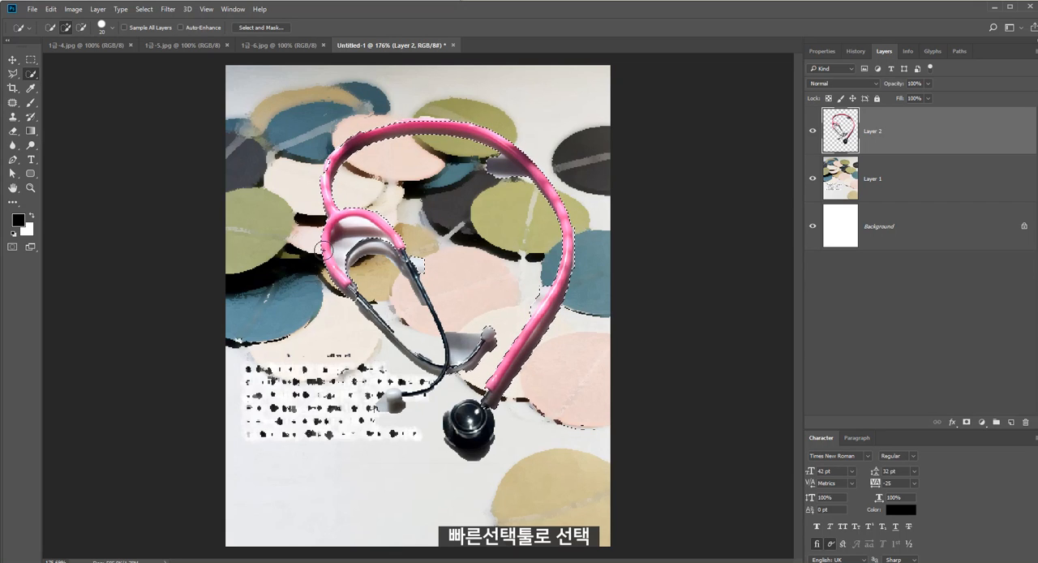
alt+click(350, 235)
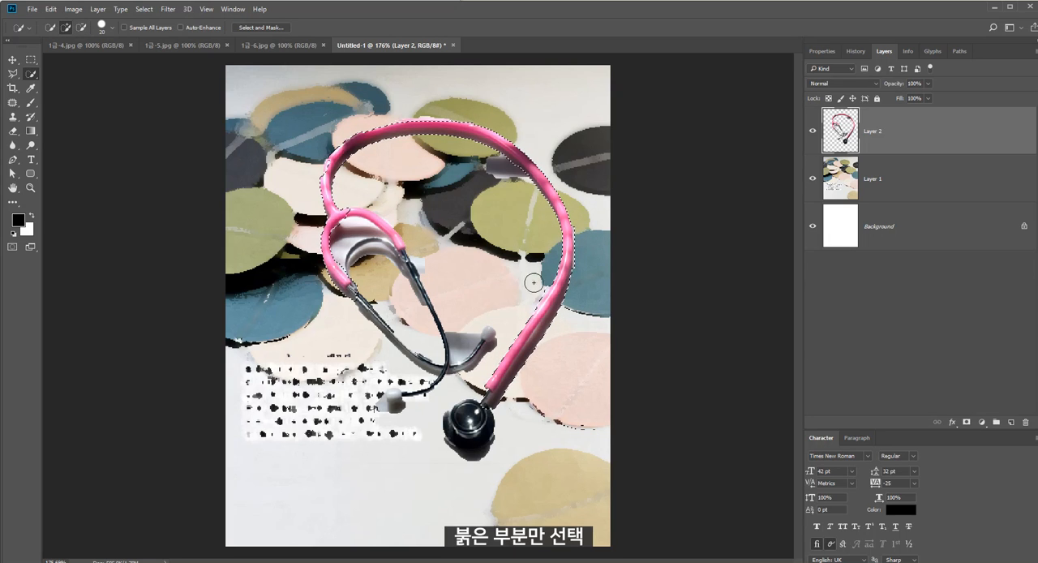
alt+click(373, 215)
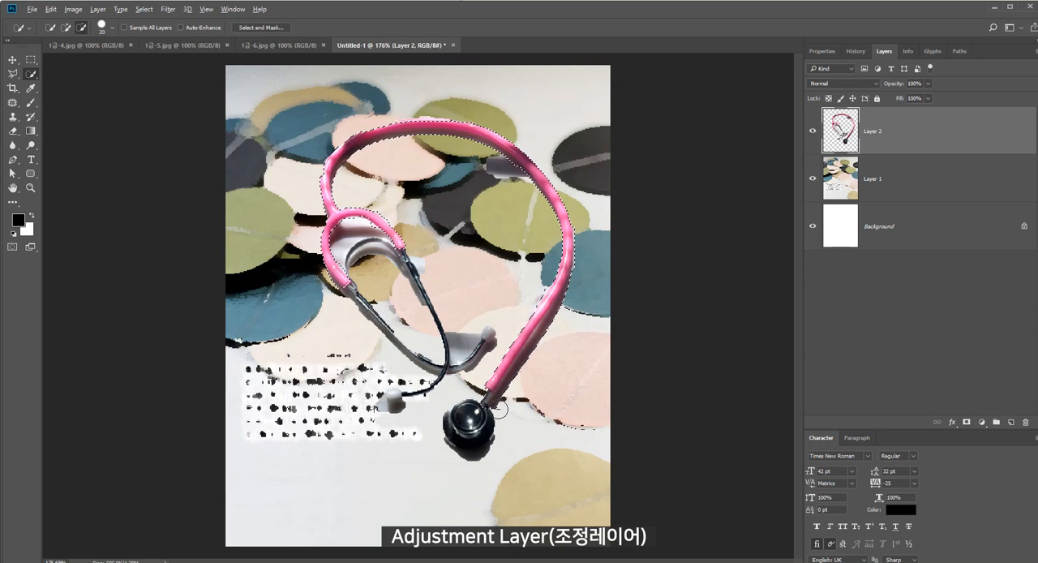
Recolor the selected tubing yellow with a Hue/Saturation adjustment layer set to a hue of about +88
click(982, 424)
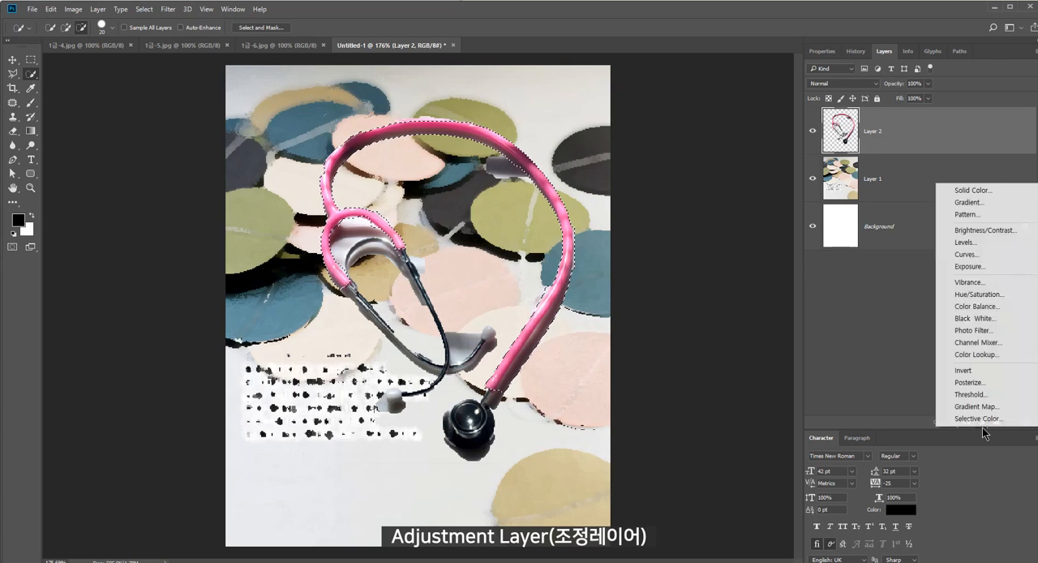
click(1007, 297)
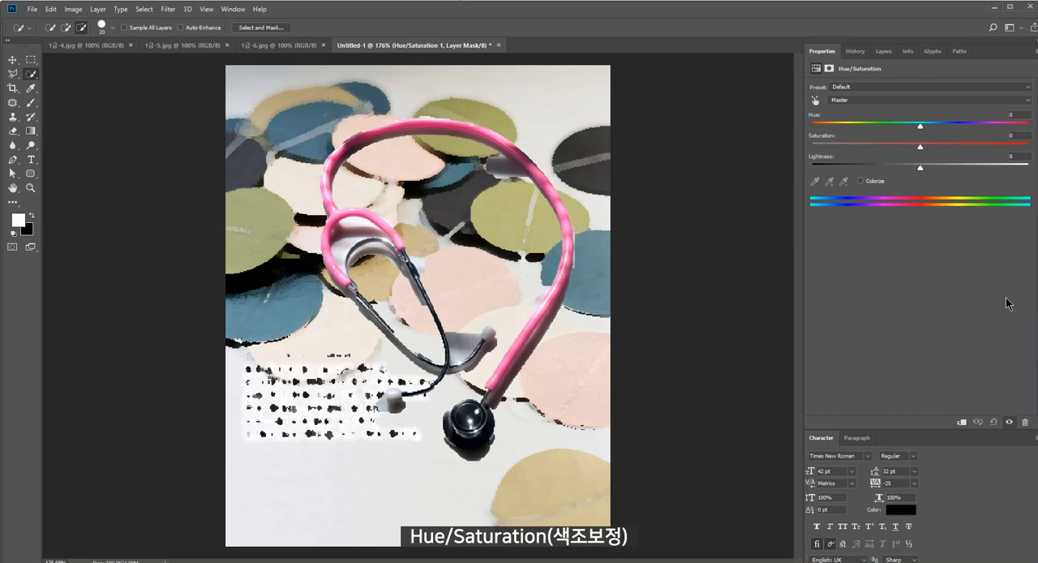
drag(921, 127, 989, 135)
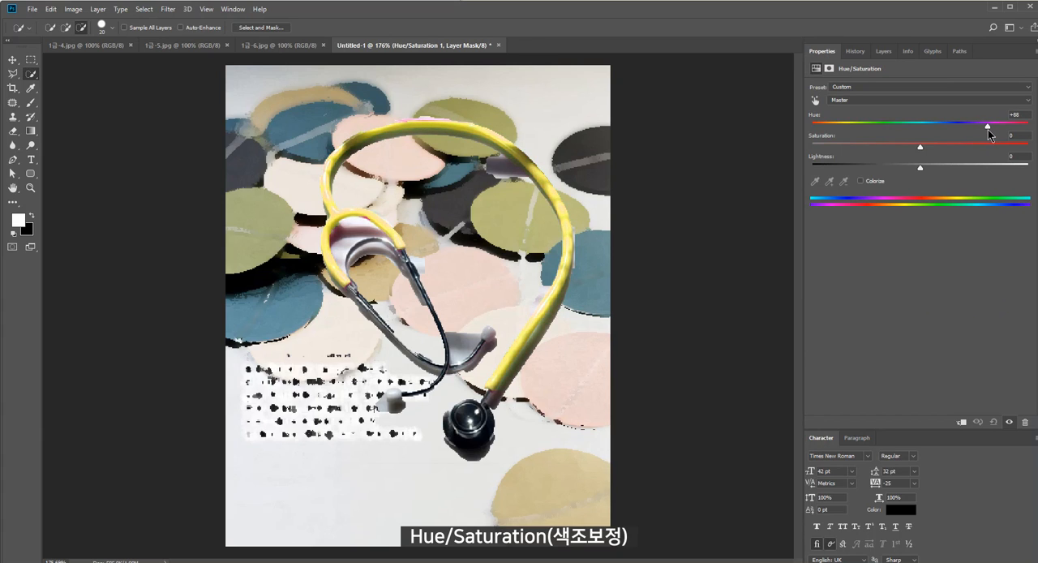
Select the two white earpiece tips of the stethoscope on Layer 2 with the Quick Selection tool
click(884, 51)
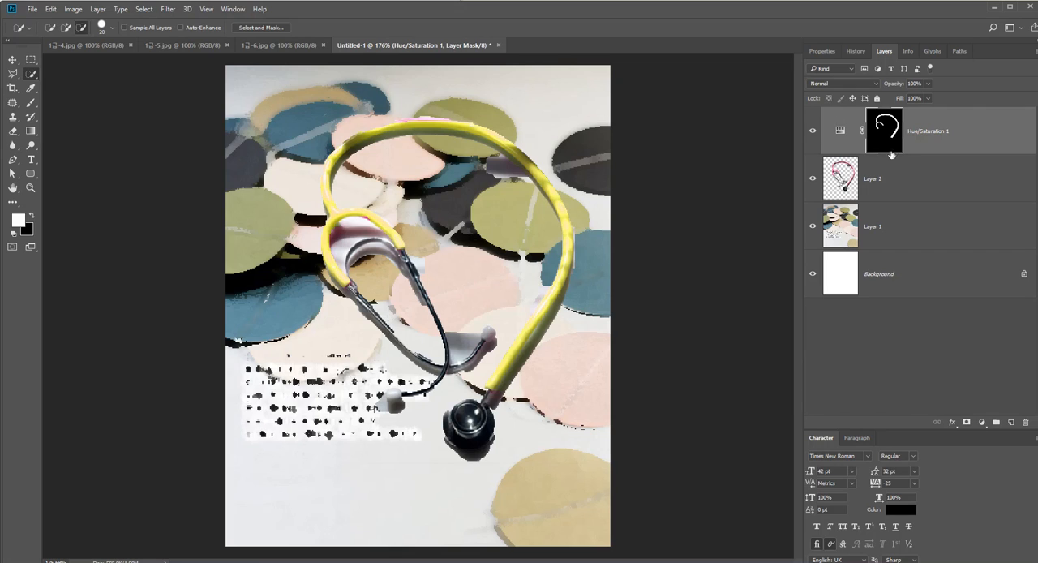
click(891, 186)
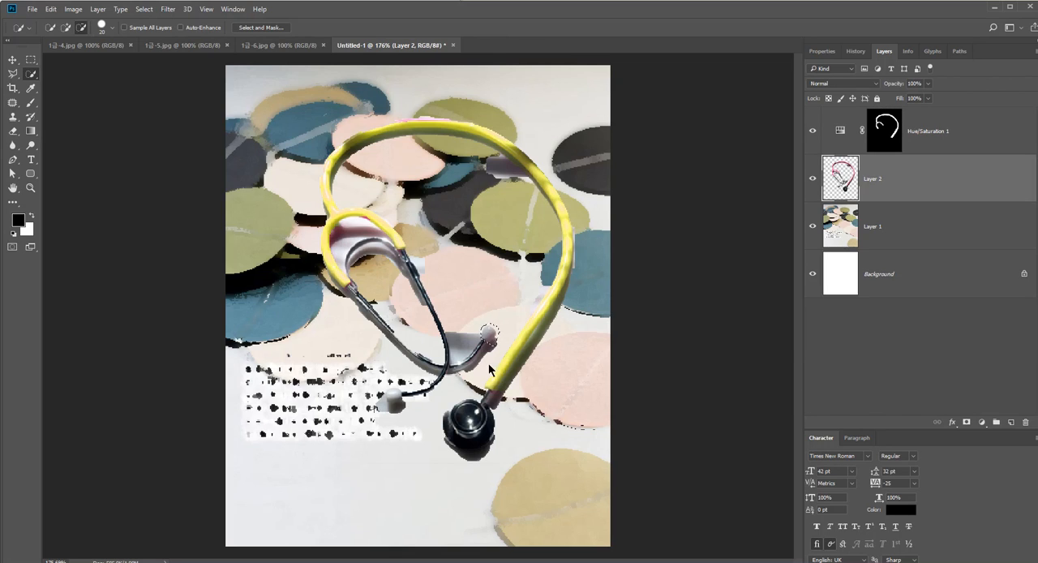
drag(457, 357, 469, 346)
scroll(478, 357, up, 2)
Recolor the selected earpiece tips with a colorized Hue/Saturation adjustment layer set to hue 15 and saturation 50
click(982, 423)
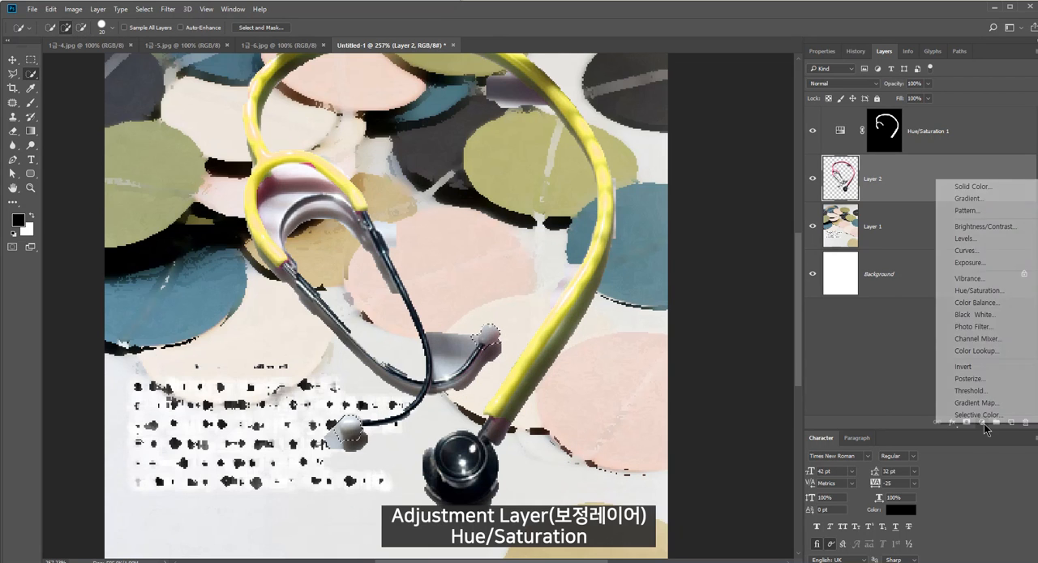
click(986, 291)
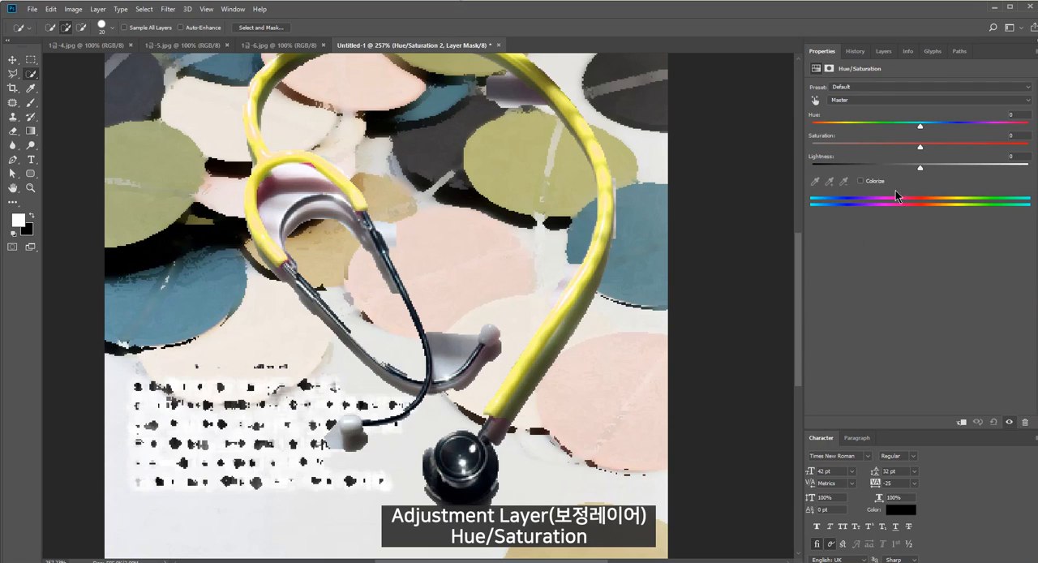
drag(920, 126, 843, 128)
click(862, 181)
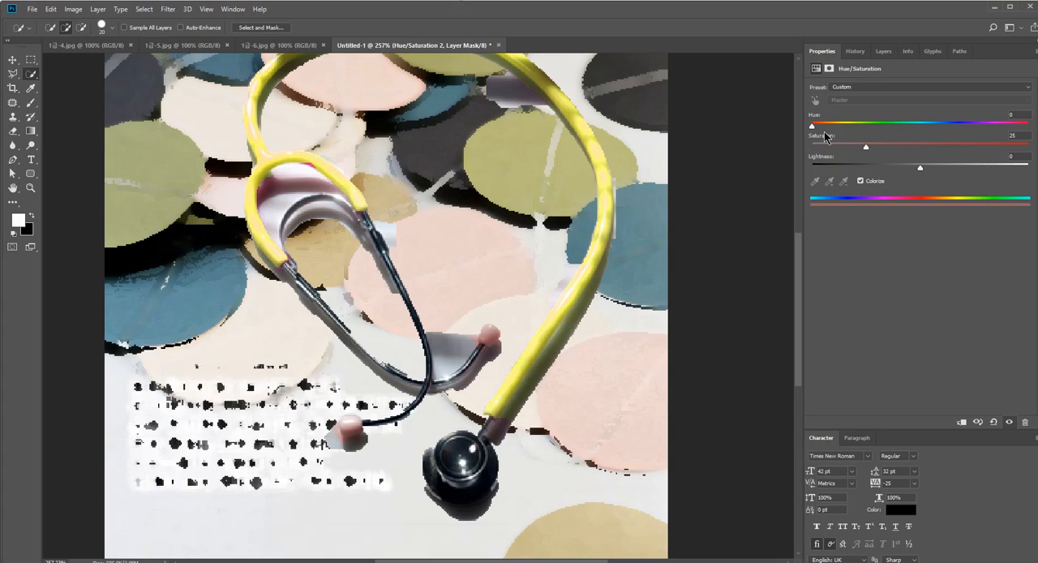
click(919, 146)
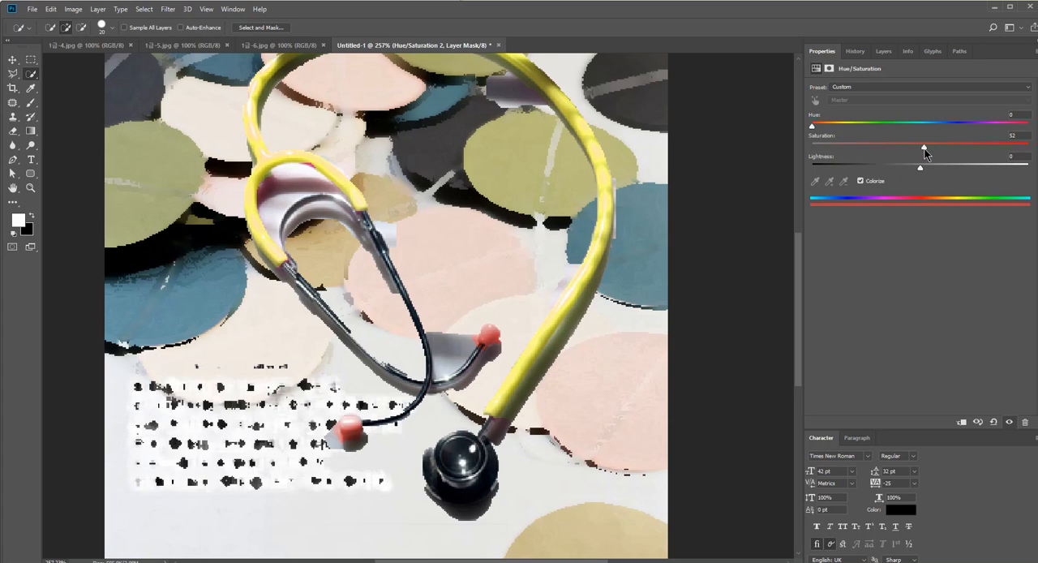
mouse_move(918, 154)
mouse_down()
mouse_move(936, 151)
mouse_move(924, 154)
mouse_up()
drag(819, 133, 822, 130)
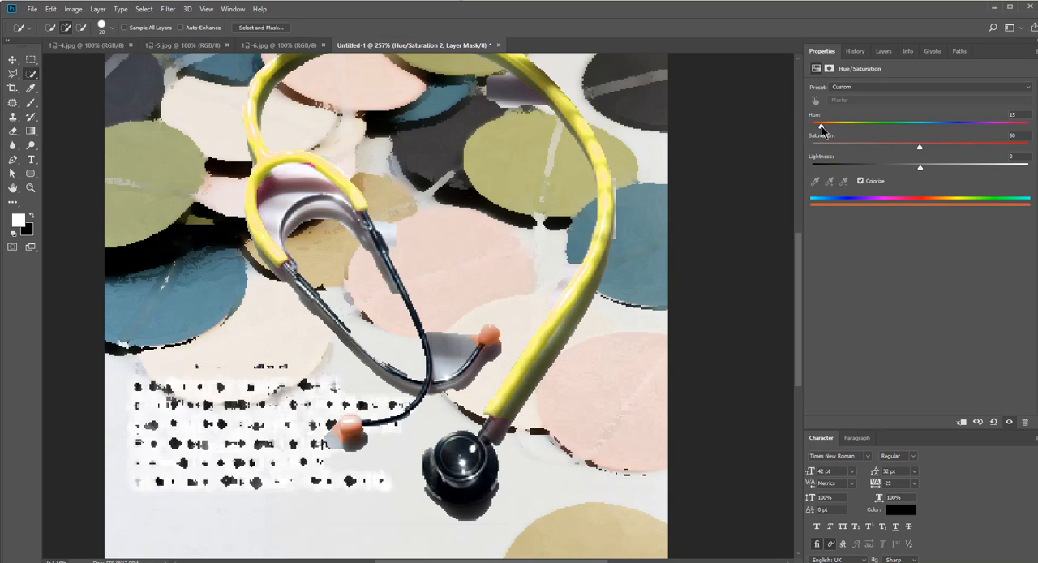
click(885, 52)
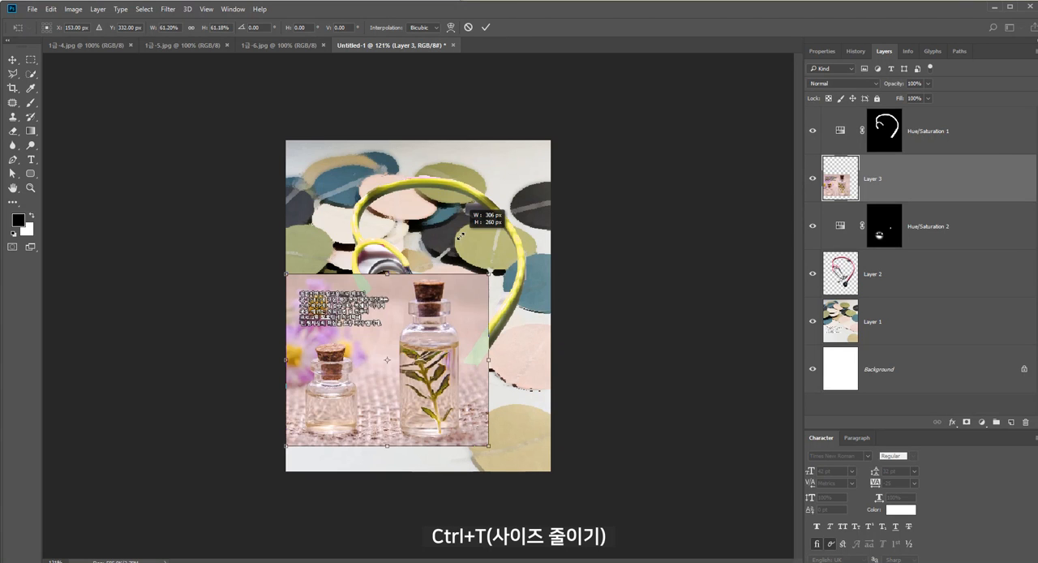
Scale the bottle photo on Layer 3 down to about 54%, roughly 268 x 228 px, in the lower part of the composition
drag(462, 213, 444, 224)
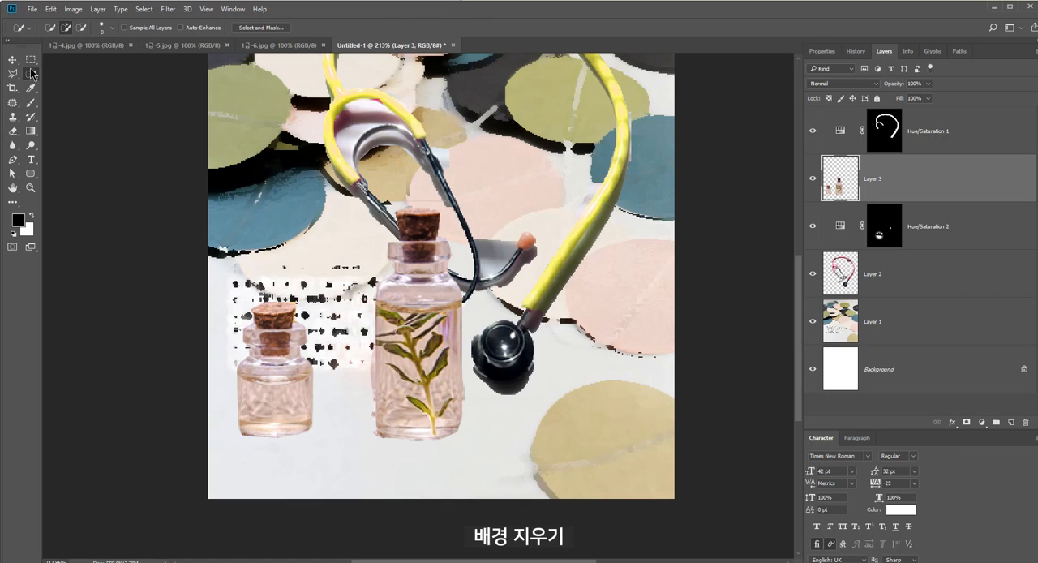
key(v)
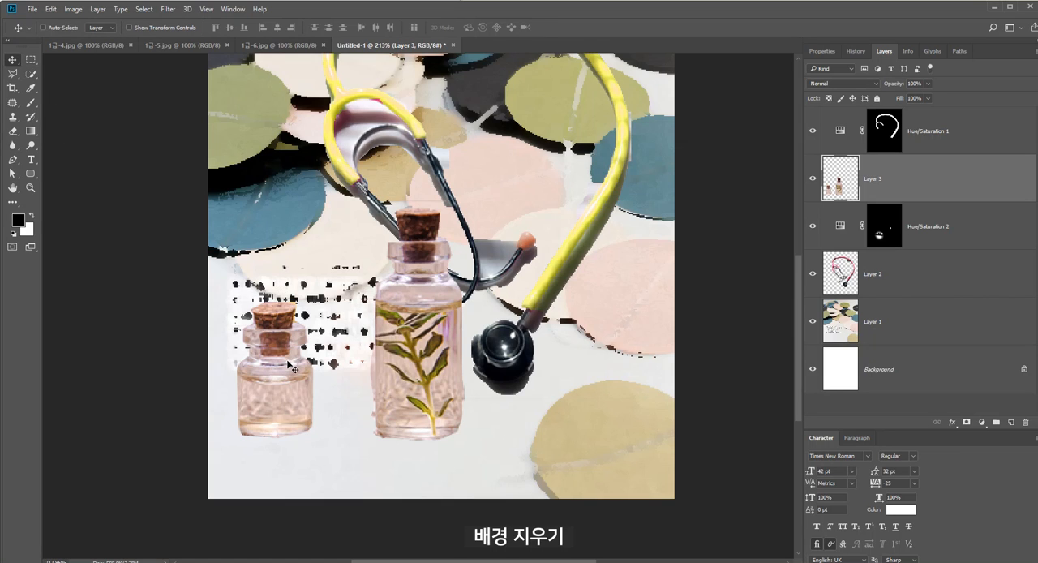
click(13, 76)
click(13, 79)
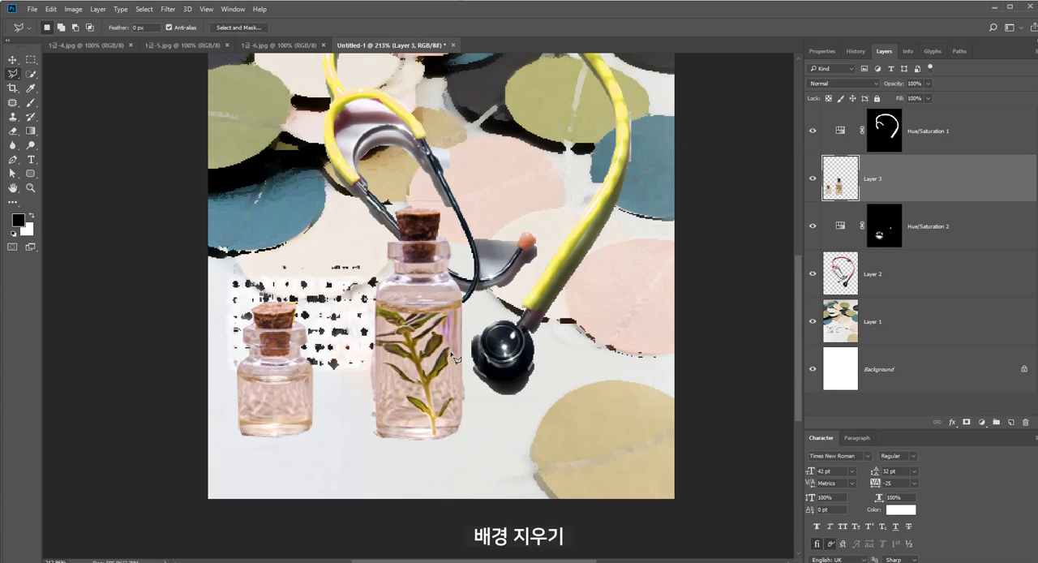
Flip the two cut-out bottles on Layer 3 horizontally
click(13, 60)
key(ctrl+t)
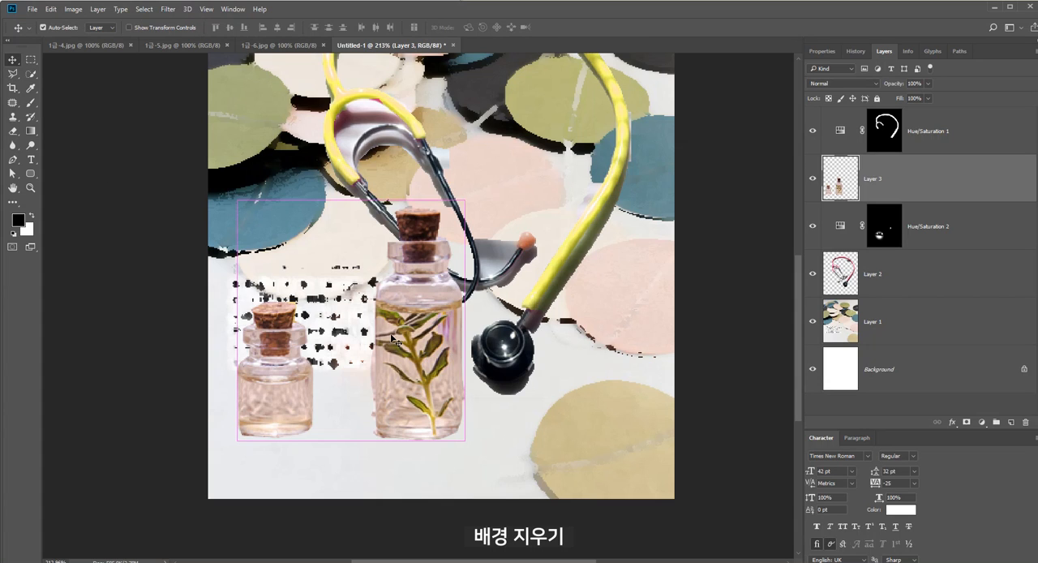
right_click(391, 337)
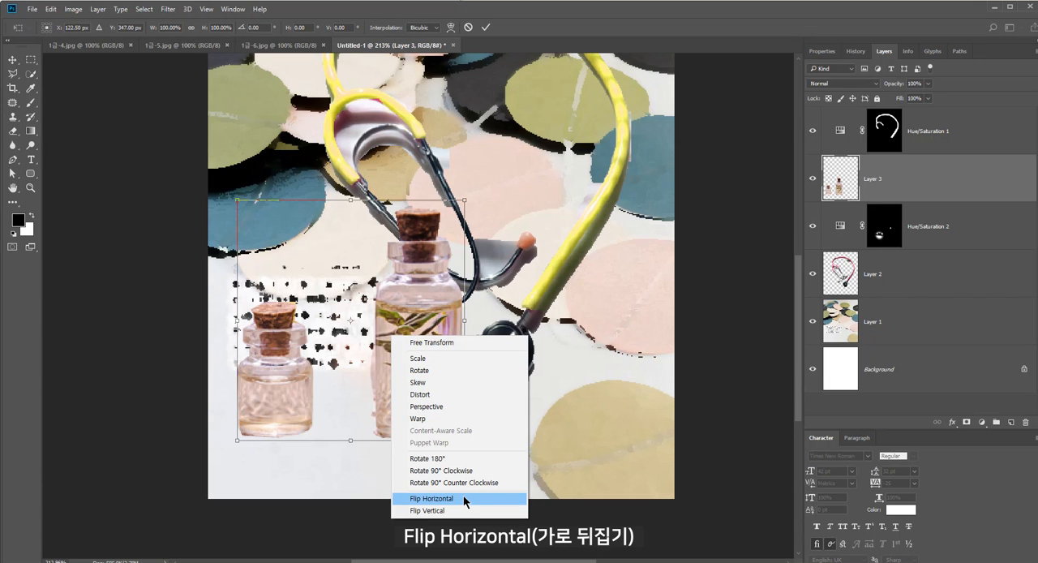
click(464, 498)
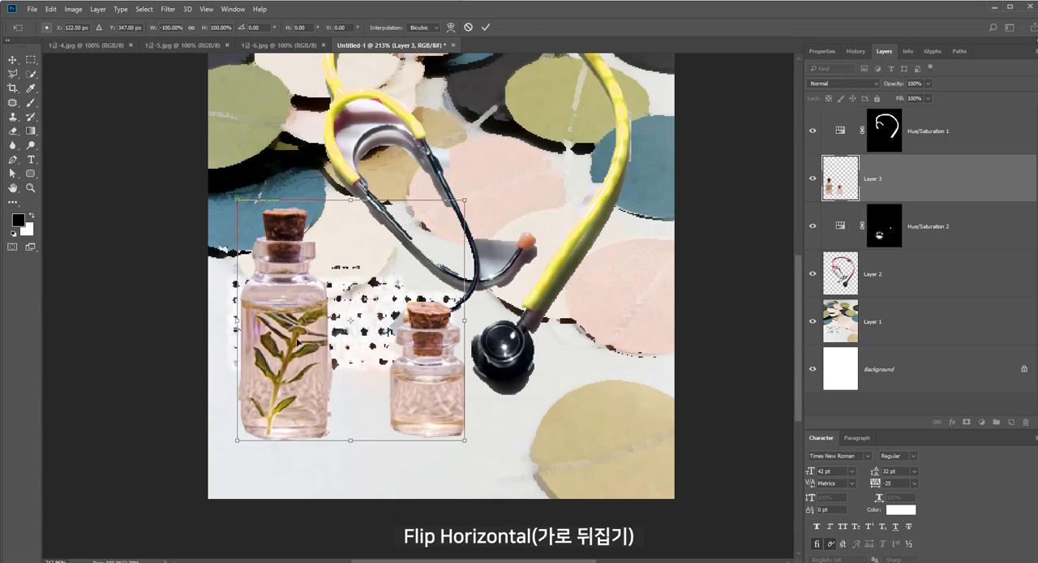
key(Return)
Compare the bottles with the exam sheet and move the small bottle closer to the large one using a rectangular selection
key(alt+Tab)
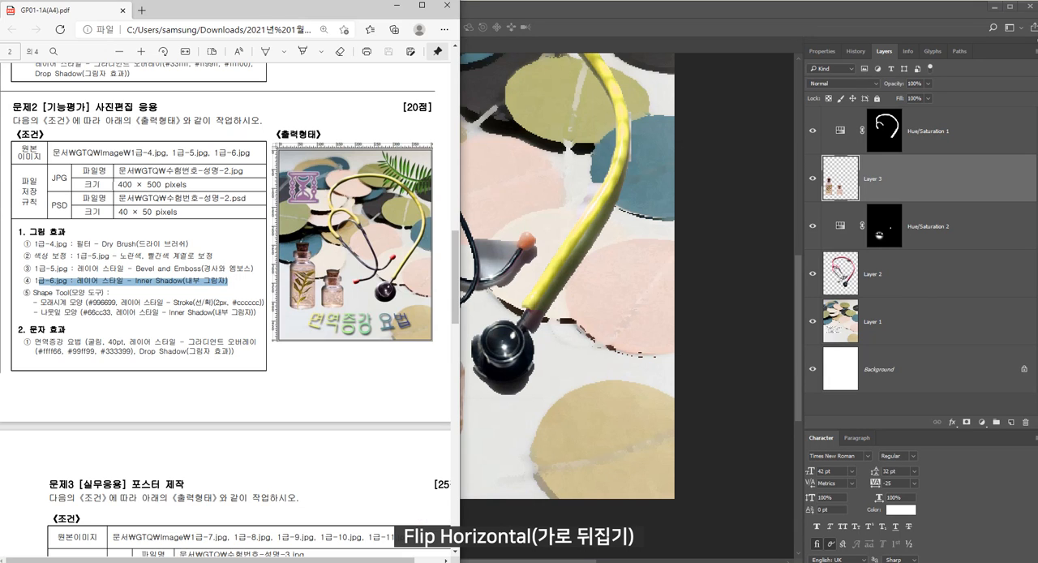
click(515, 302)
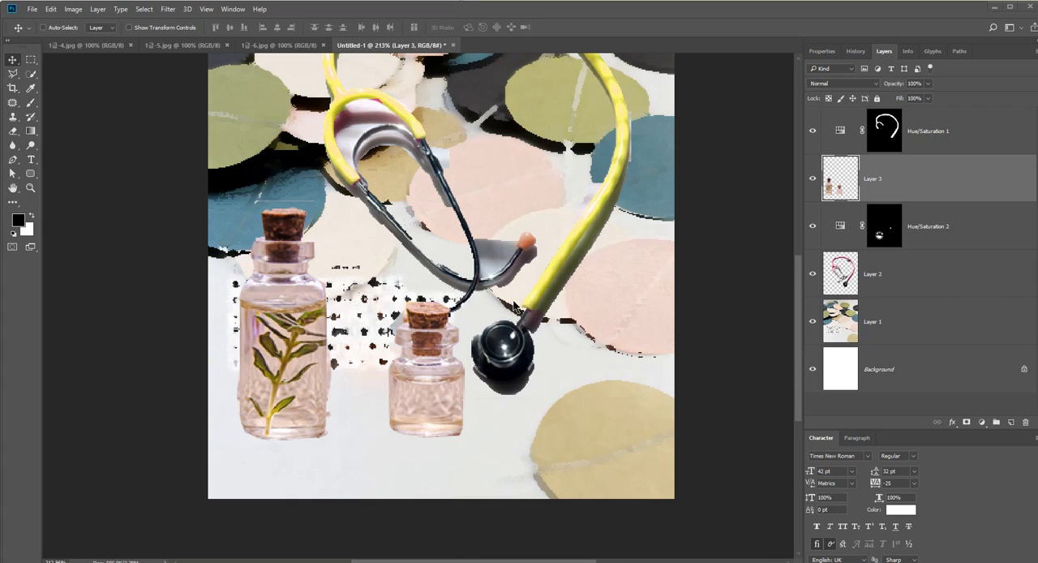
click(30, 59)
drag(357, 252, 534, 472)
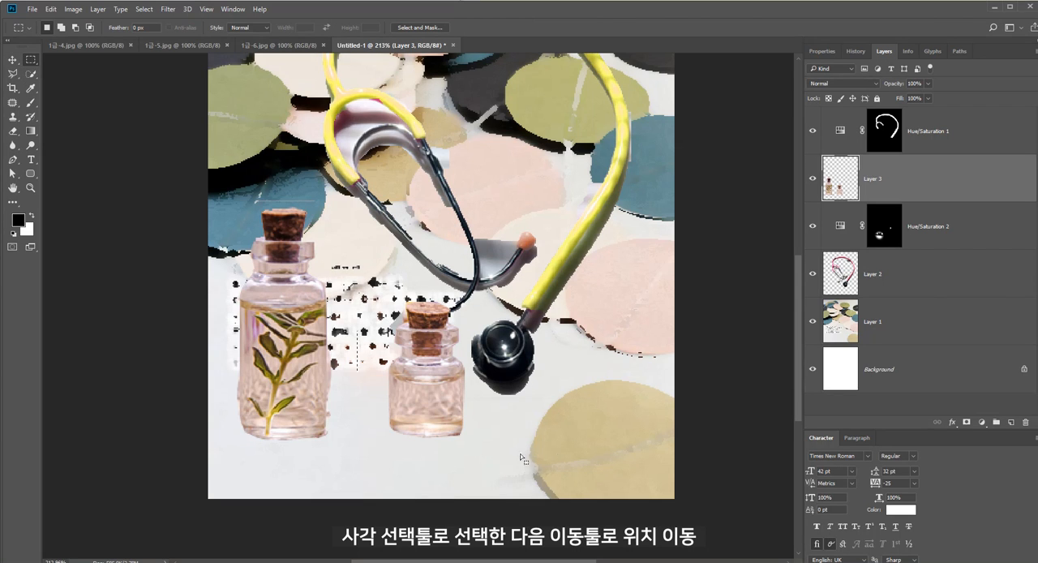
click(12, 60)
drag(432, 383, 395, 415)
key(ctrl+d)
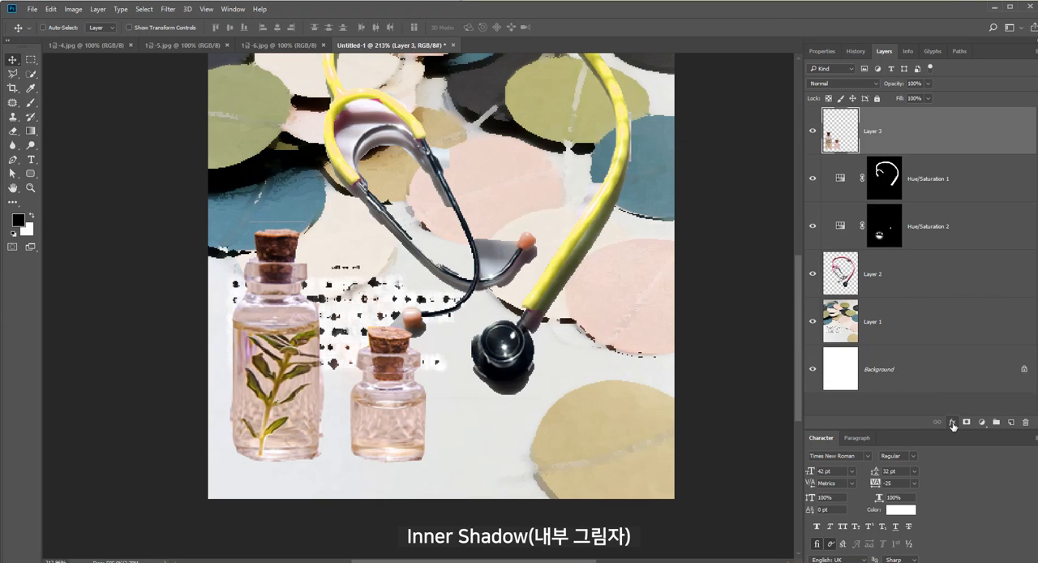
Add an Inner Shadow layer style to the bottles on Layer 3
click(953, 423)
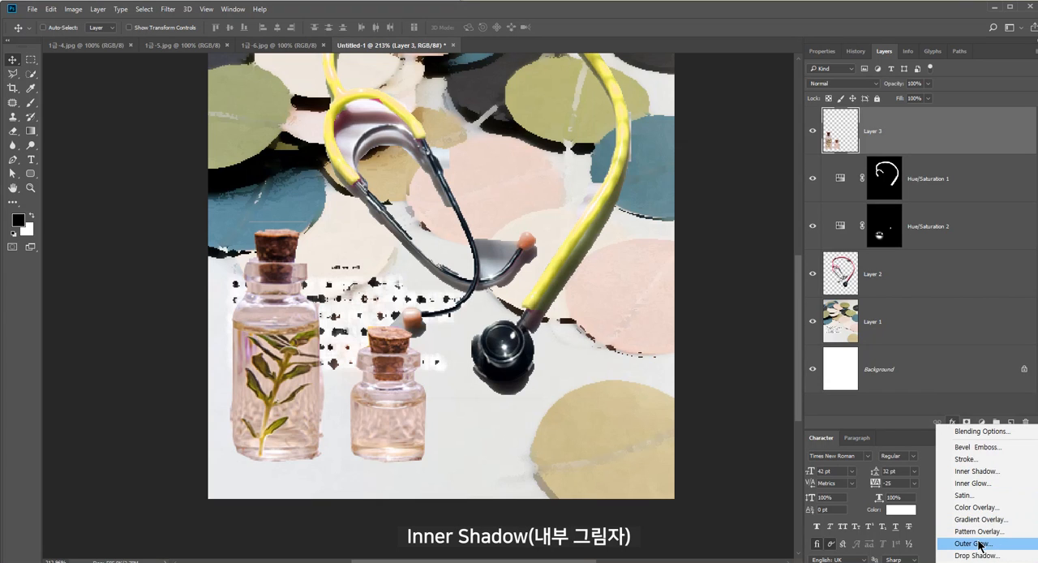
click(995, 473)
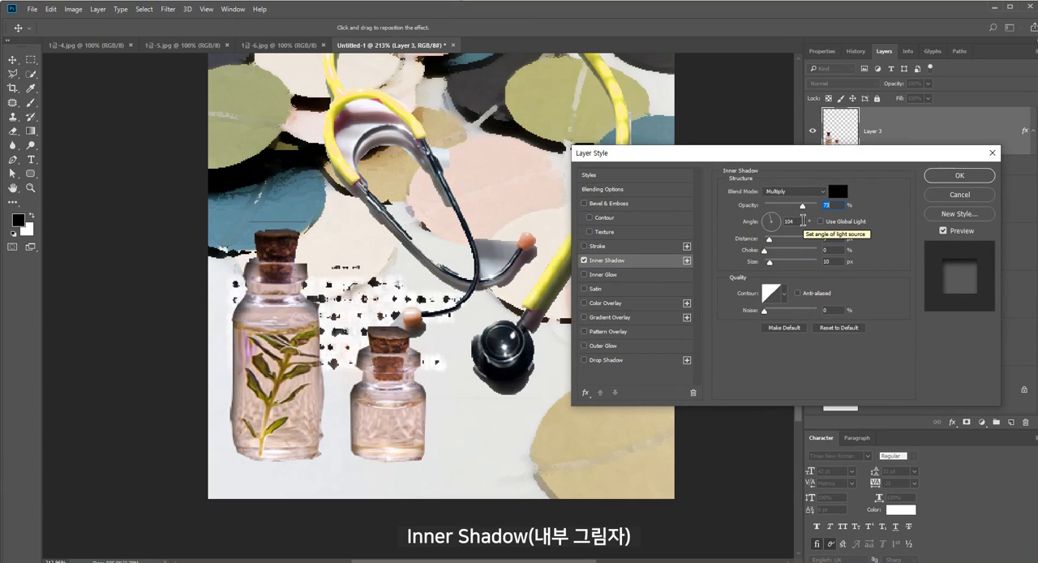
click(957, 180)
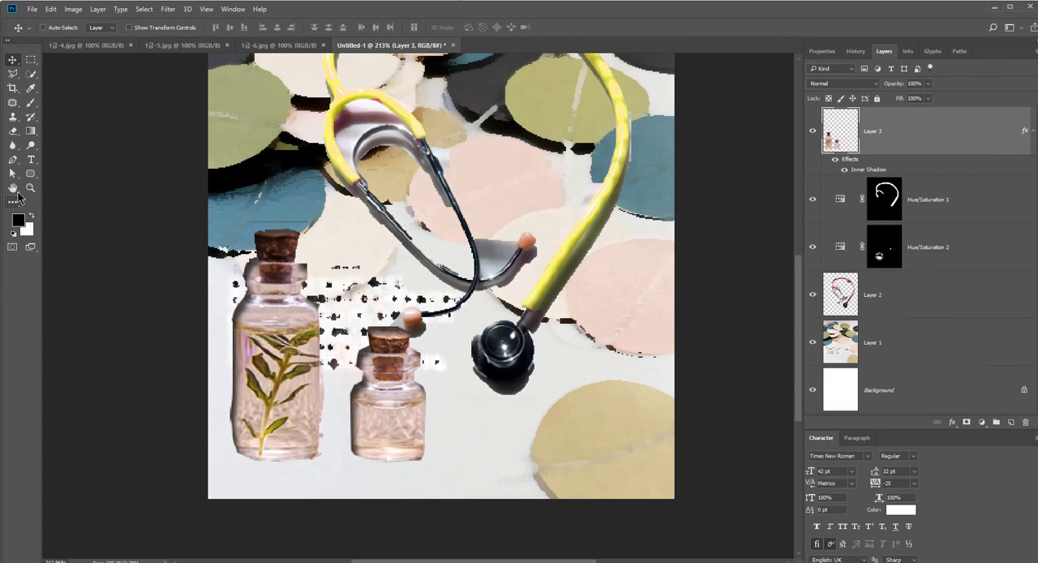
Draw an hourglass custom shape about 80 x 82 px near the composition's upper-left corner
double_click(30, 187)
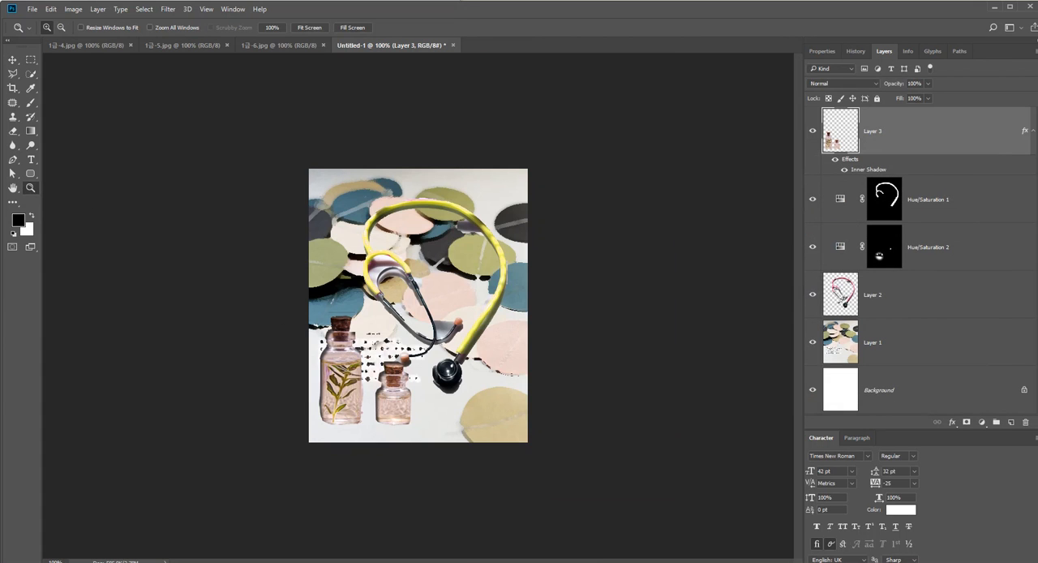
key(alt+Tab)
key(alt+Tab)
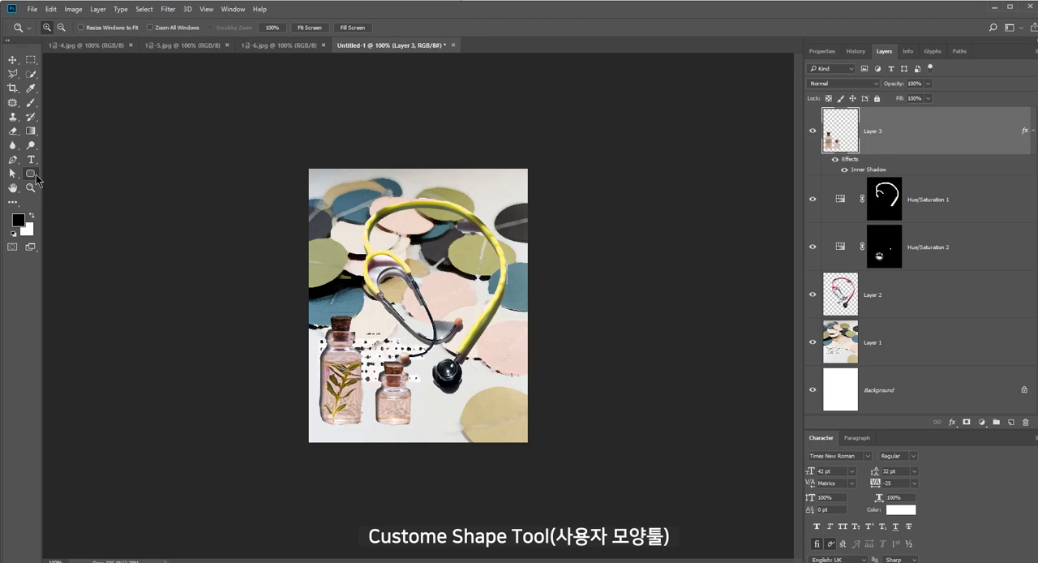
click(30, 173)
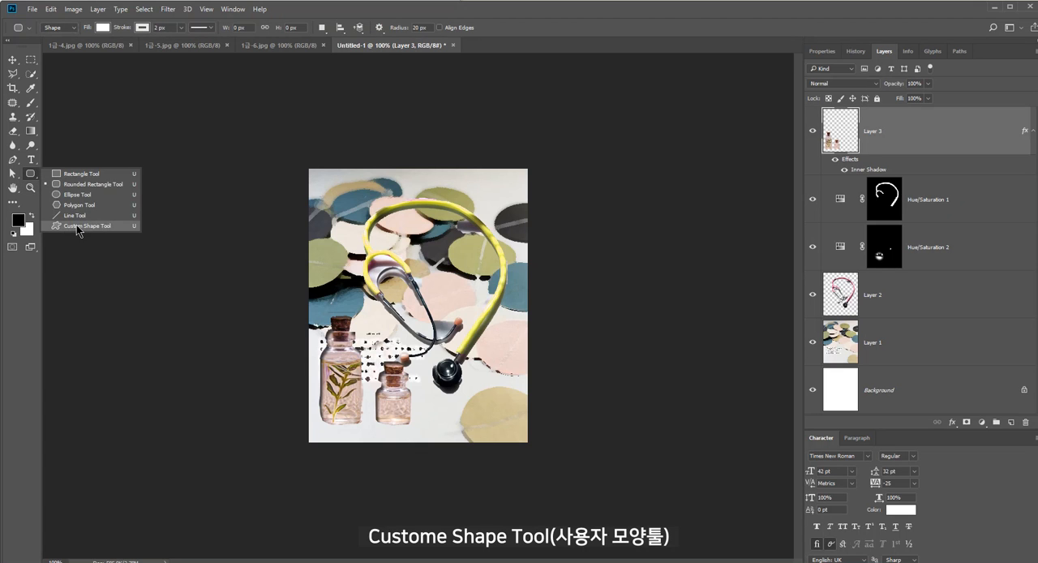
click(70, 227)
click(429, 28)
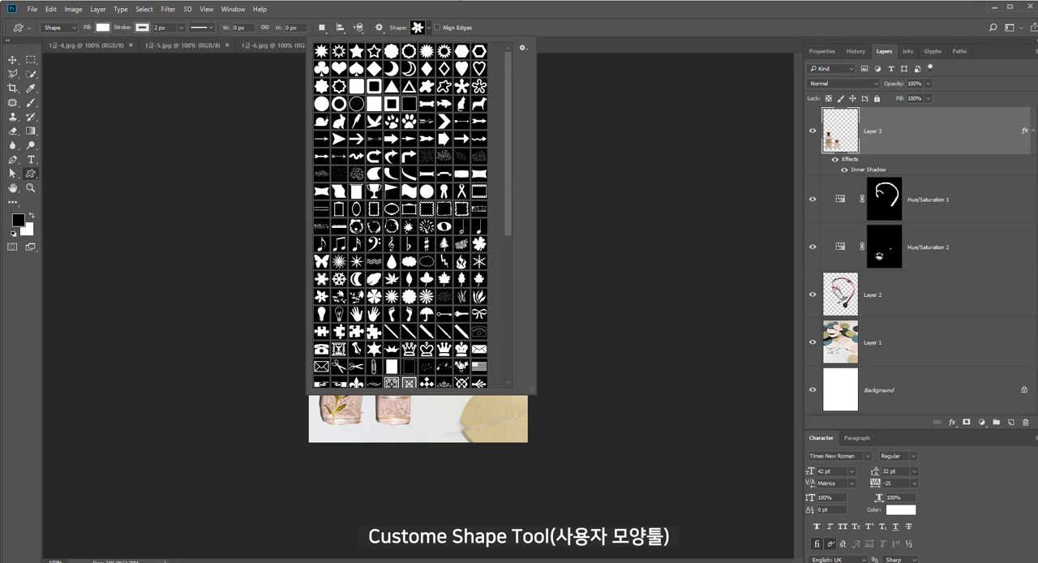
click(339, 349)
click(603, 244)
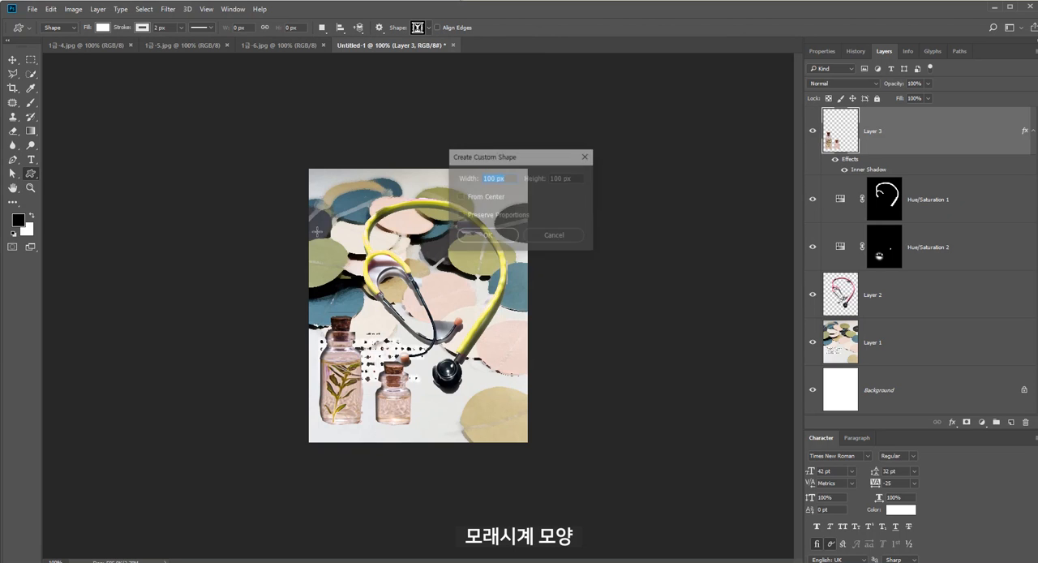
drag(326, 187, 373, 230)
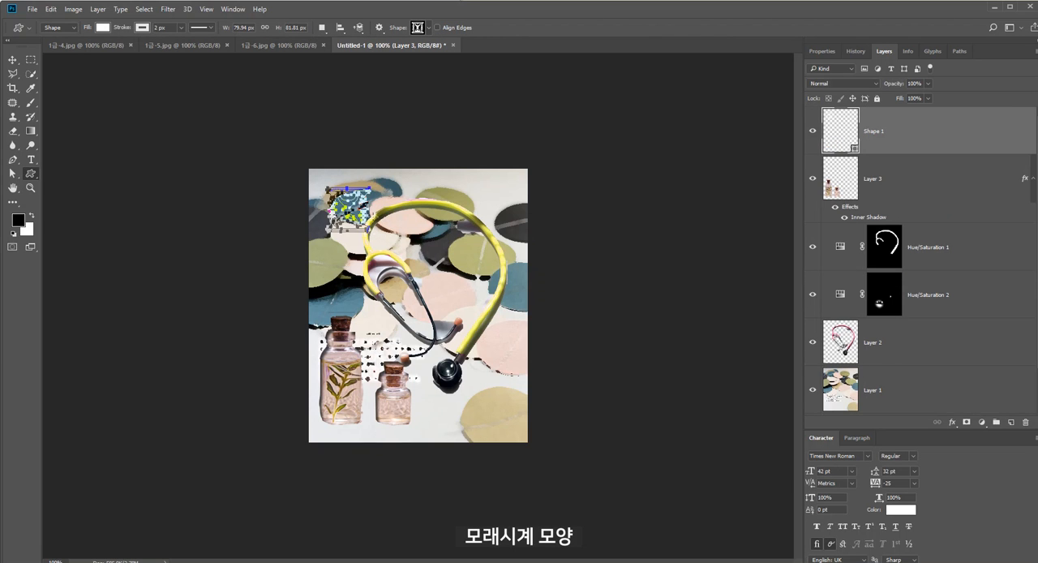
Set the hourglass shape's fill color to #996699
double_click(841, 134)
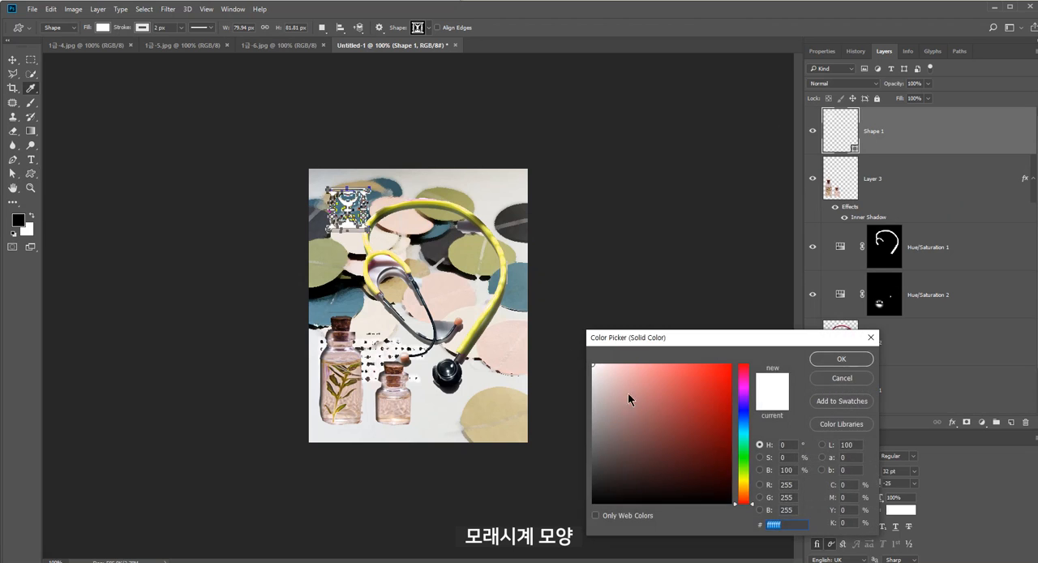
text(996699)
click(857, 360)
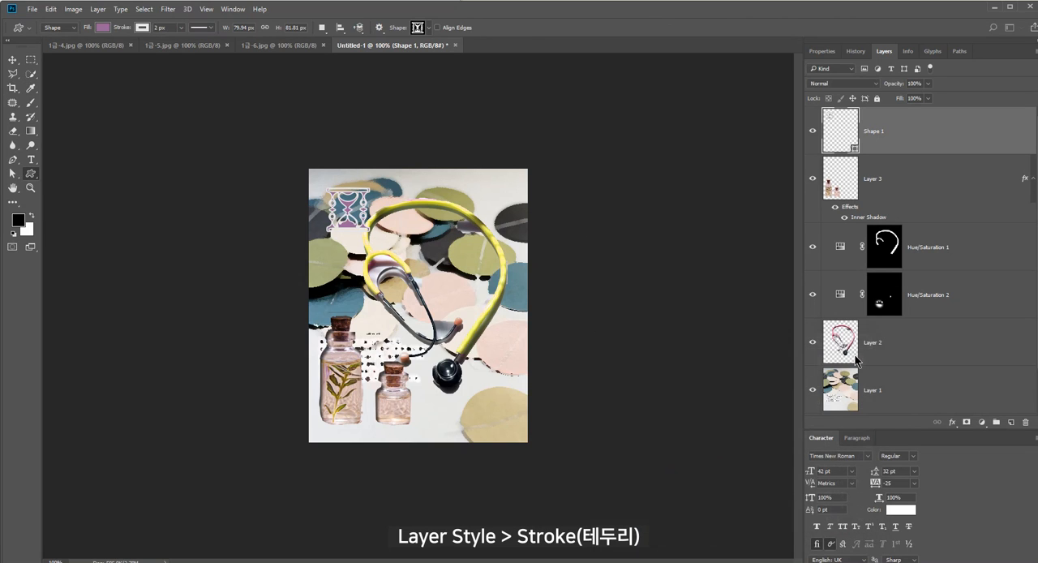
Add a Stroke layer style to the hourglass with a solid color fill of #cccccc
click(952, 422)
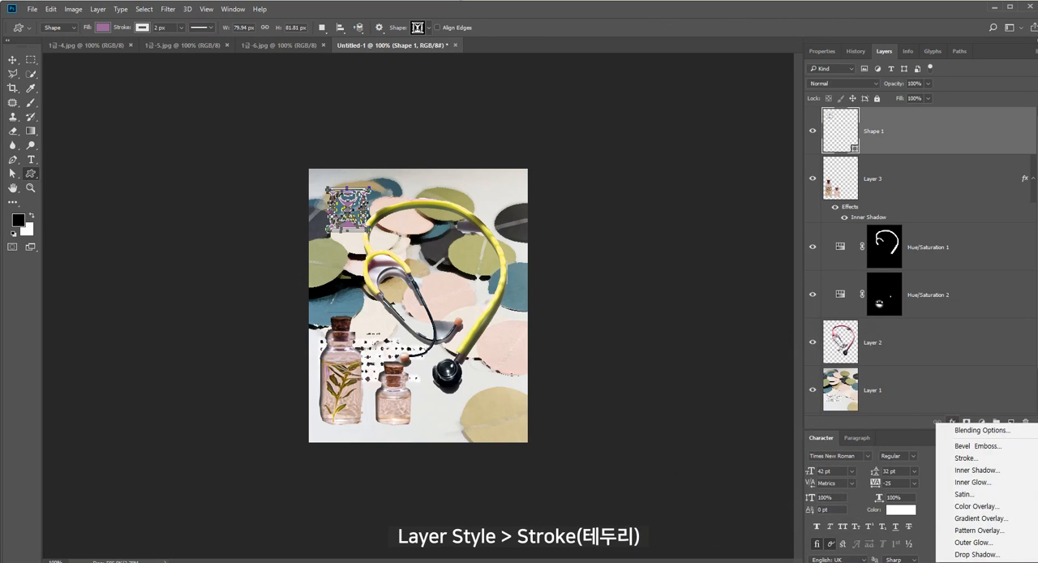
click(985, 459)
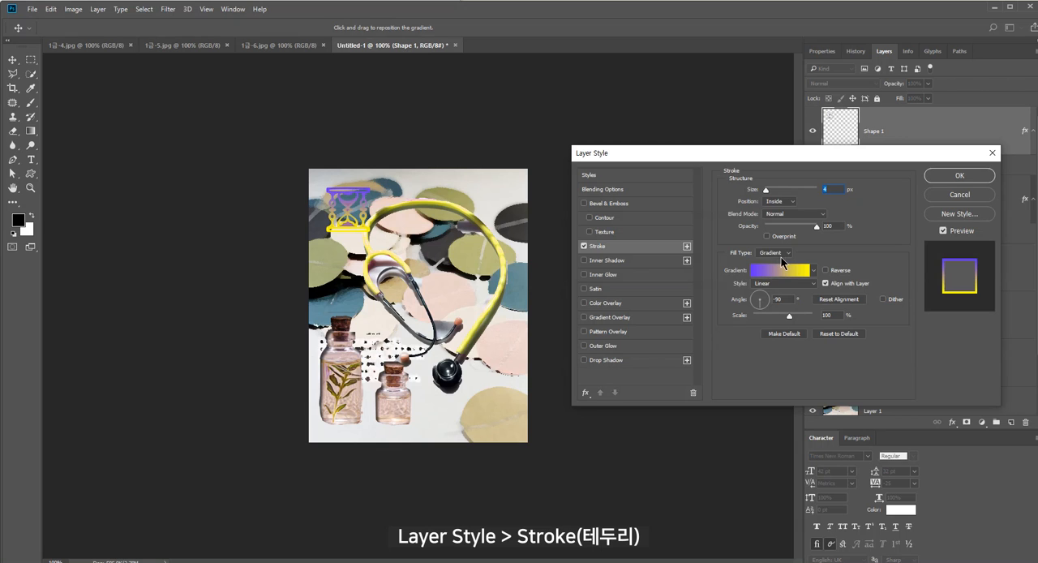
click(780, 254)
click(778, 261)
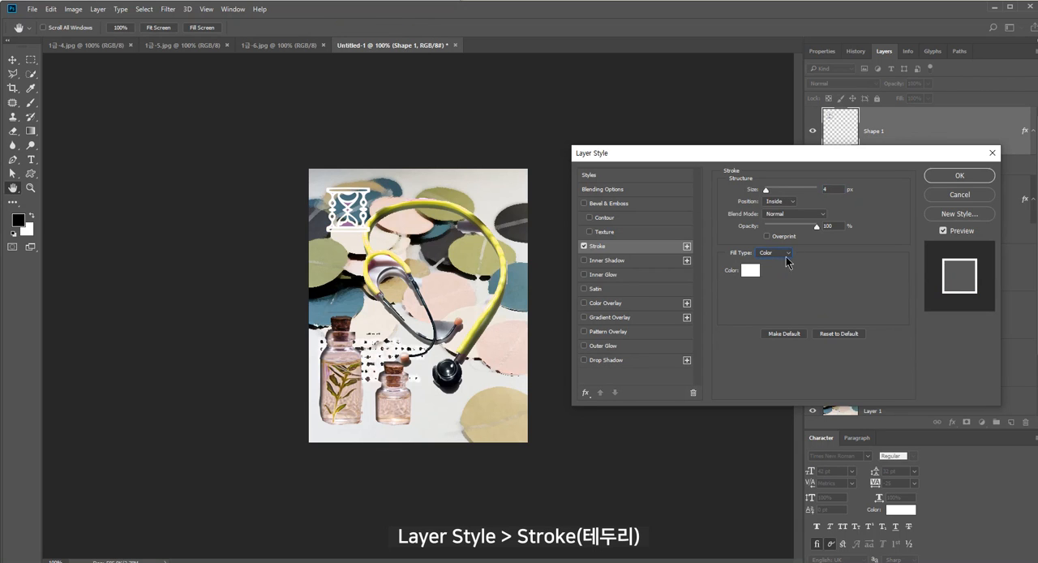
click(750, 270)
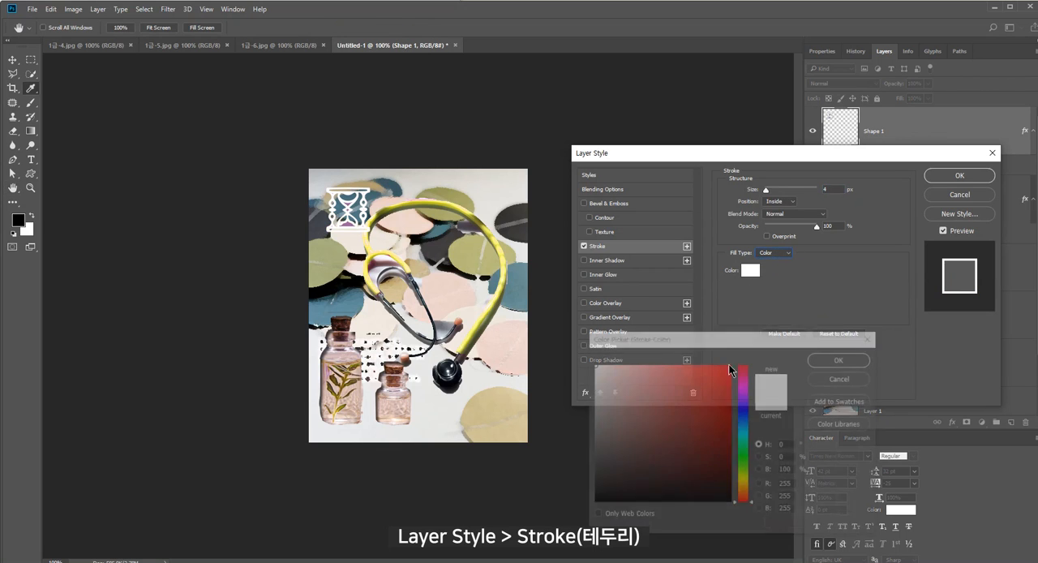
text(cccccc)
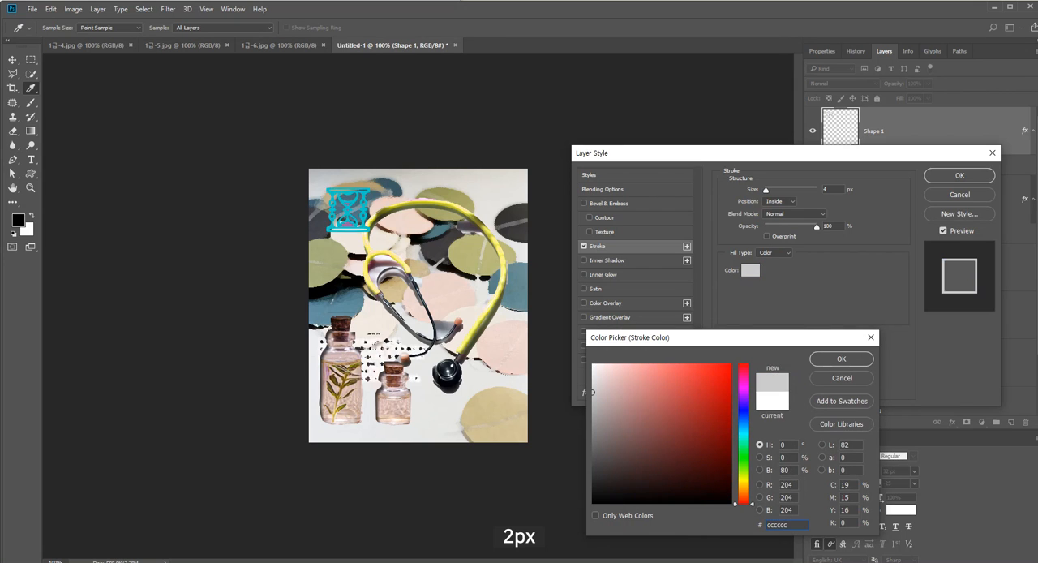
key(Return)
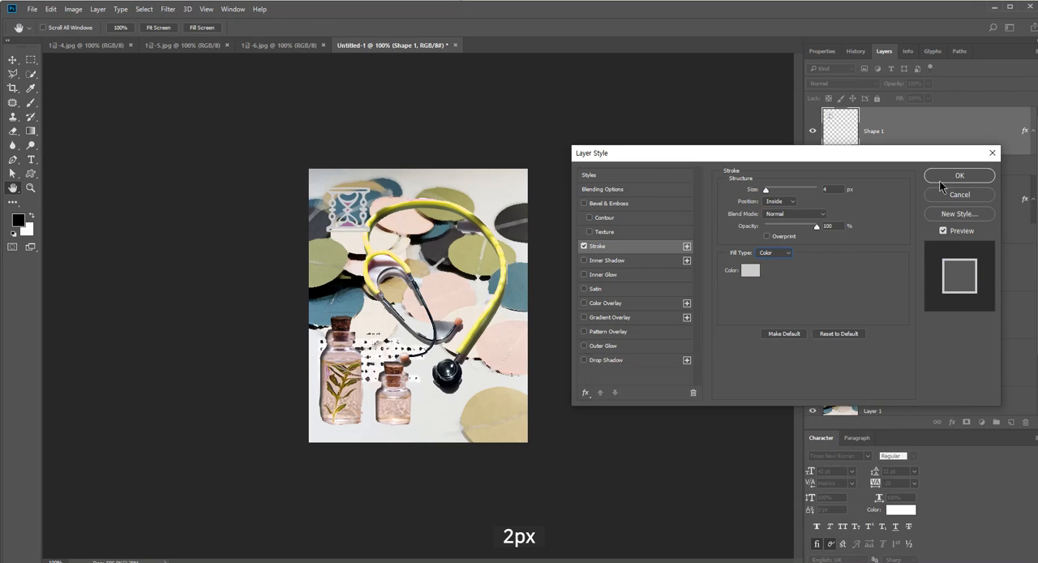
Set the hourglass stroke's size to 2 px and its position to Center, and apply the layer style
text(2)
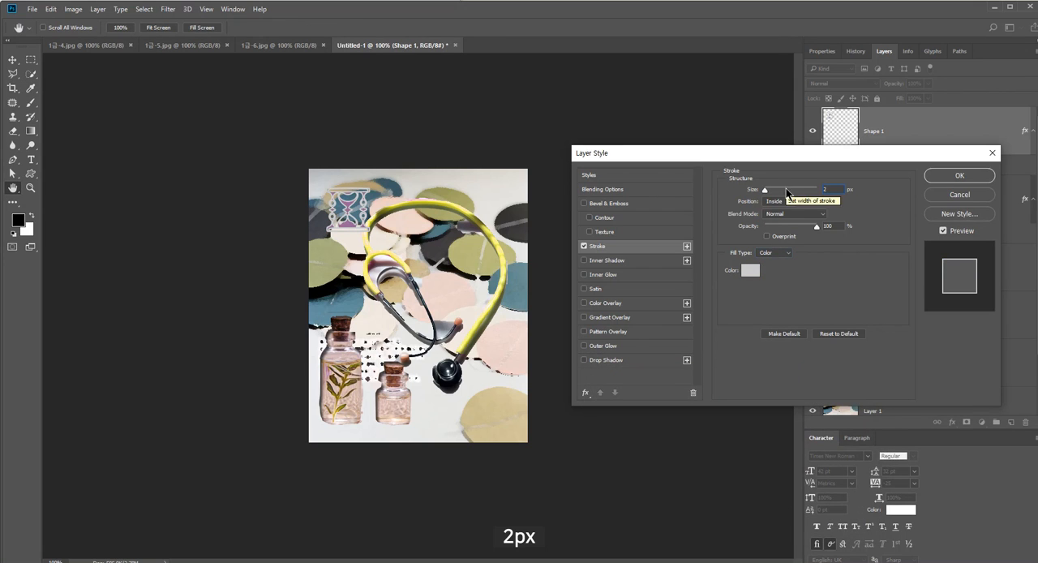
click(784, 205)
click(779, 212)
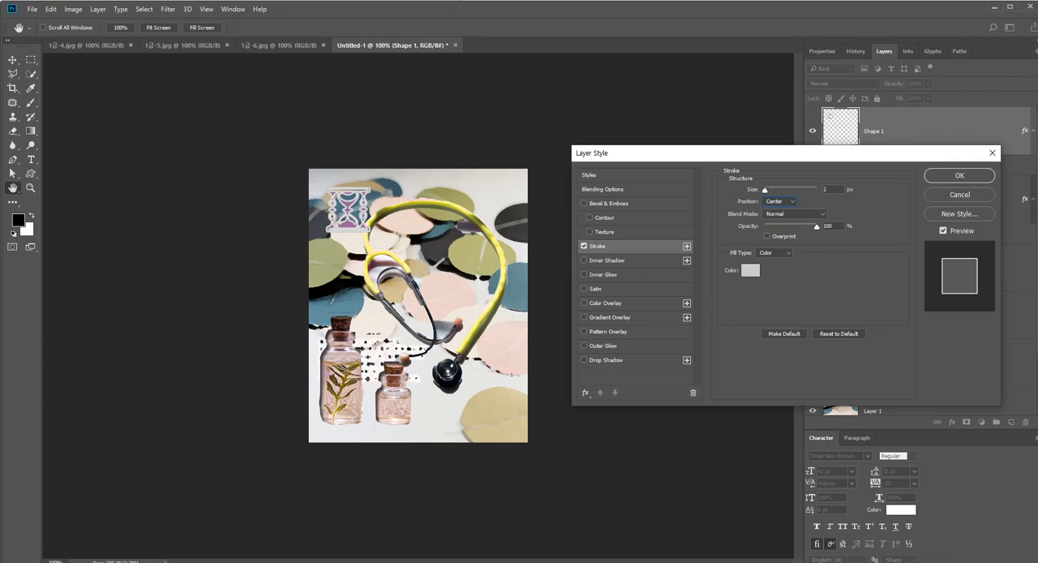
mouse_move(143, 562)
click(143, 532)
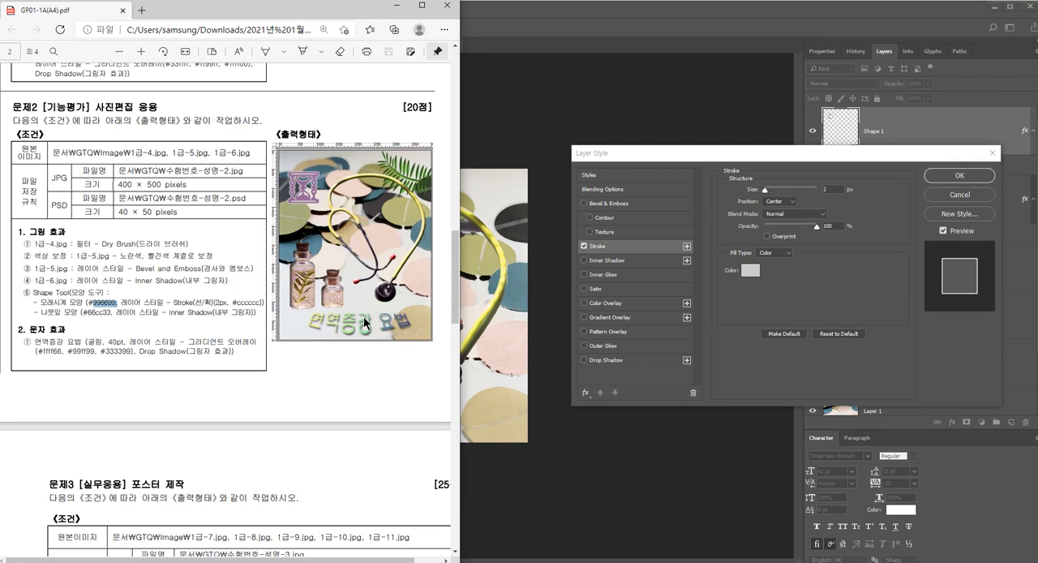
click(828, 269)
click(958, 180)
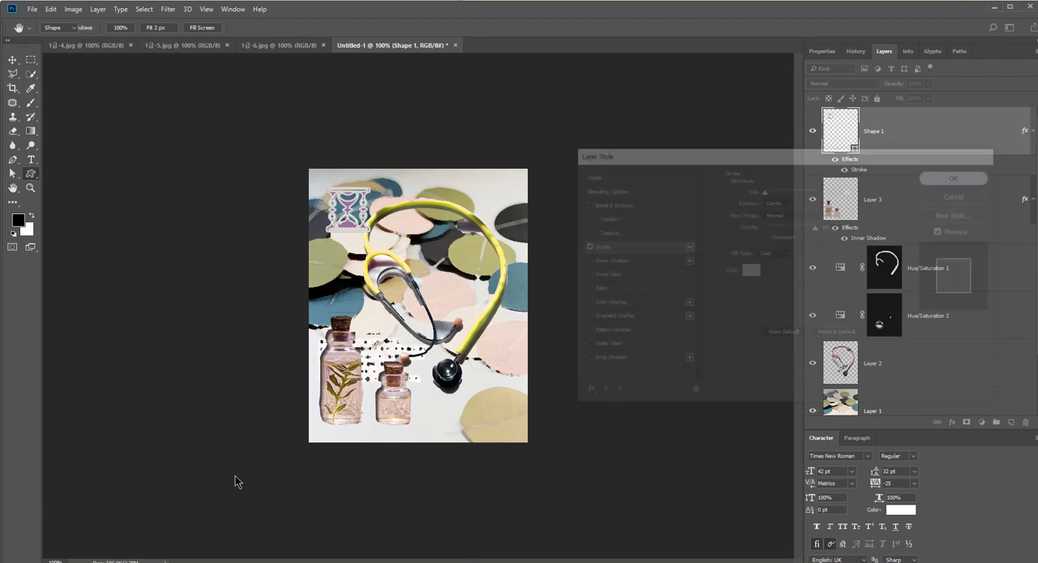
Copy the color code 66cc33 from the exam PDF and draw a leaf custom shape about 263 x 117 px over the composition's upper-right corner
click(144, 562)
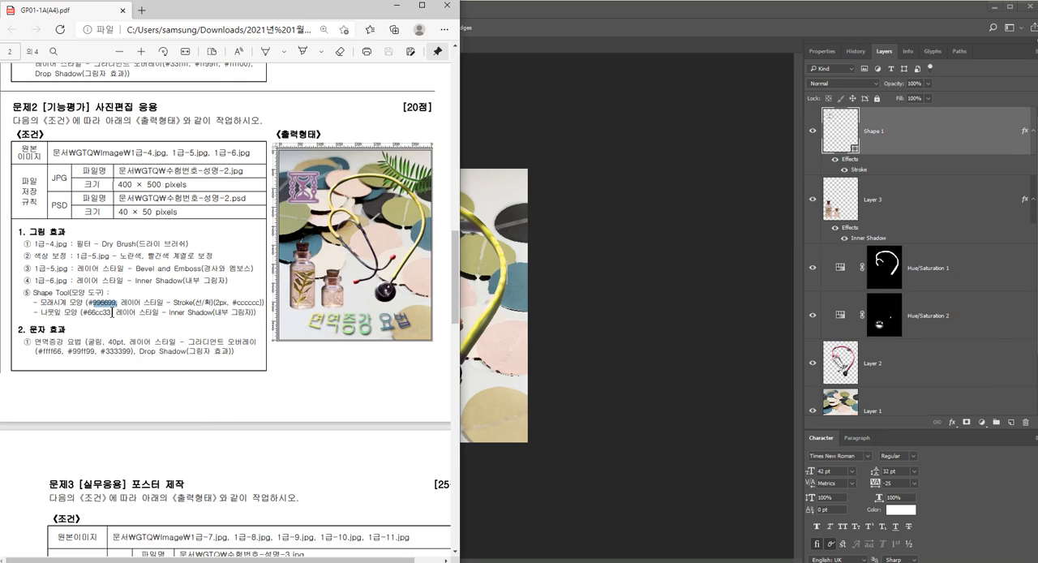
drag(112, 312, 92, 313)
click(498, 320)
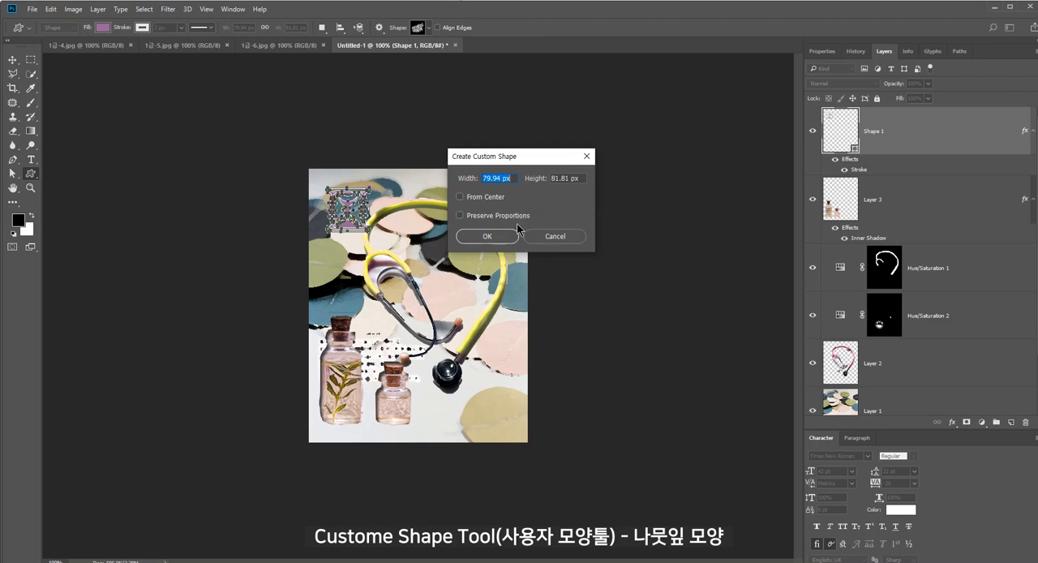
click(557, 237)
drag(440, 171, 582, 236)
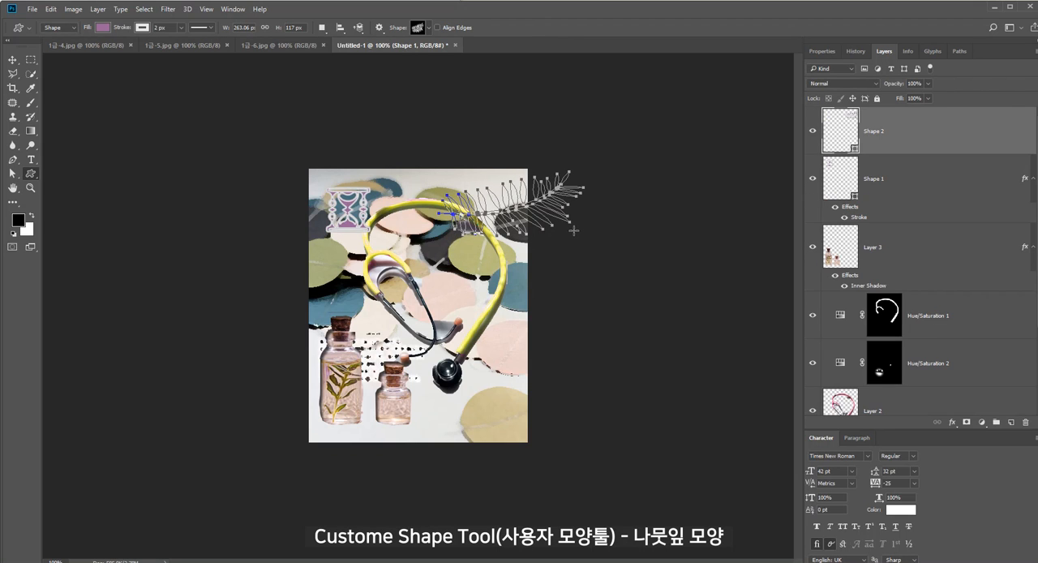
Set the leaf shape's fill color to #66cc33
text(i)
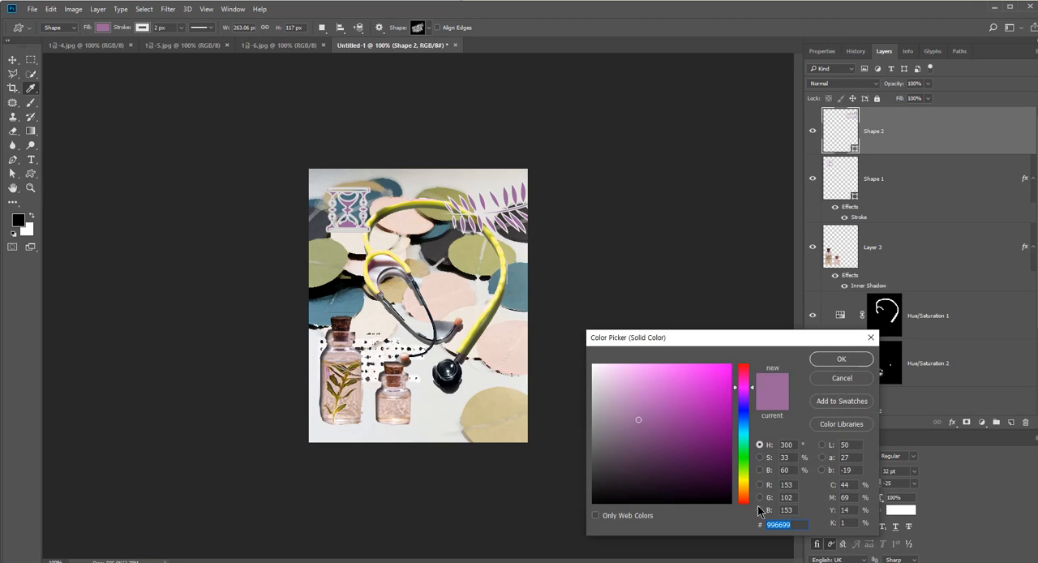
text(66cc33)
click(828, 362)
Flip the leaf shape horizontally and shift it further into the canvas, over the upper part of the stethoscope
key(ctrl+t)
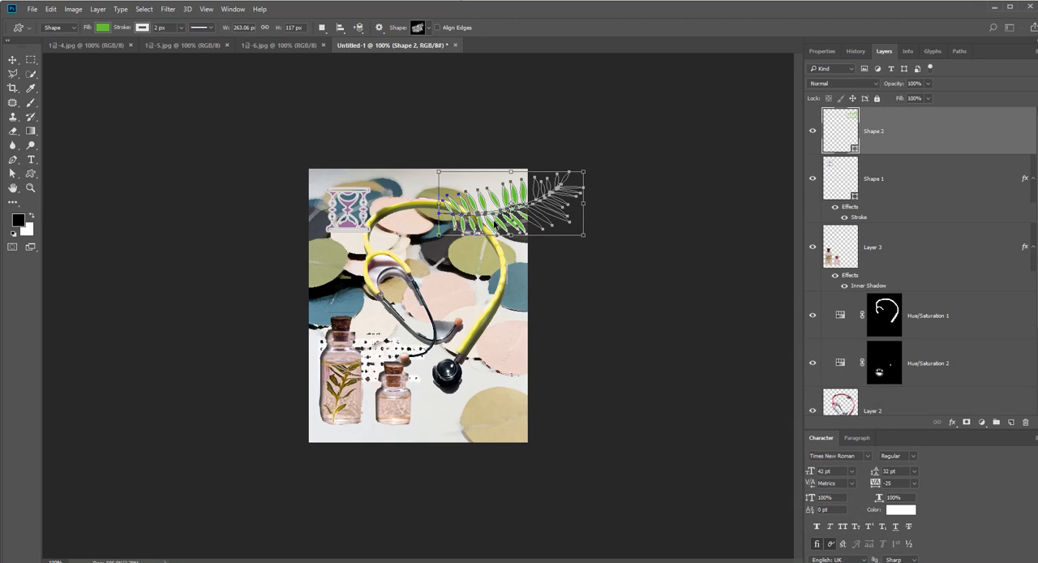
right_click(495, 220)
click(563, 383)
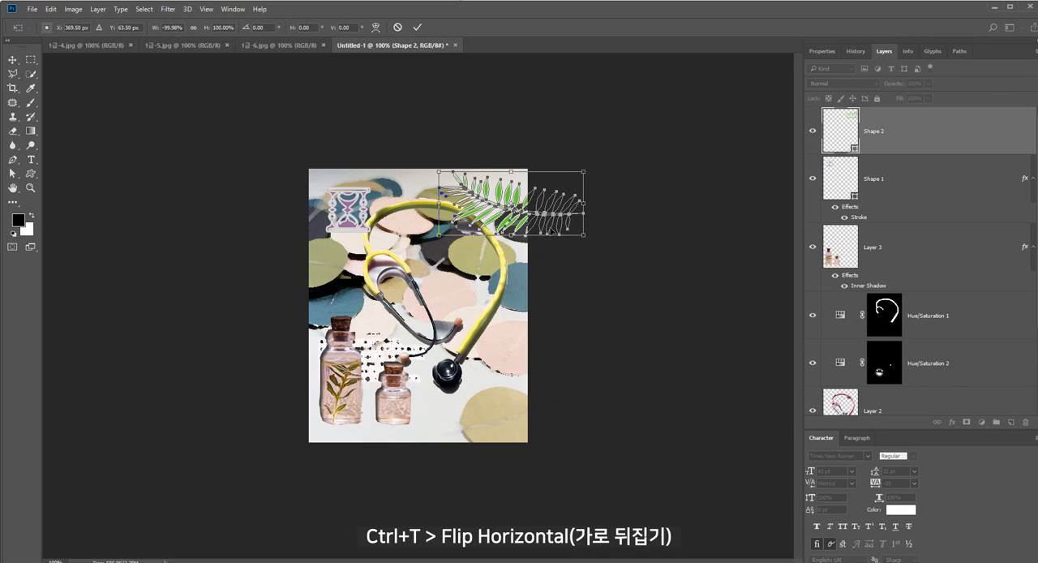
drag(550, 217, 522, 225)
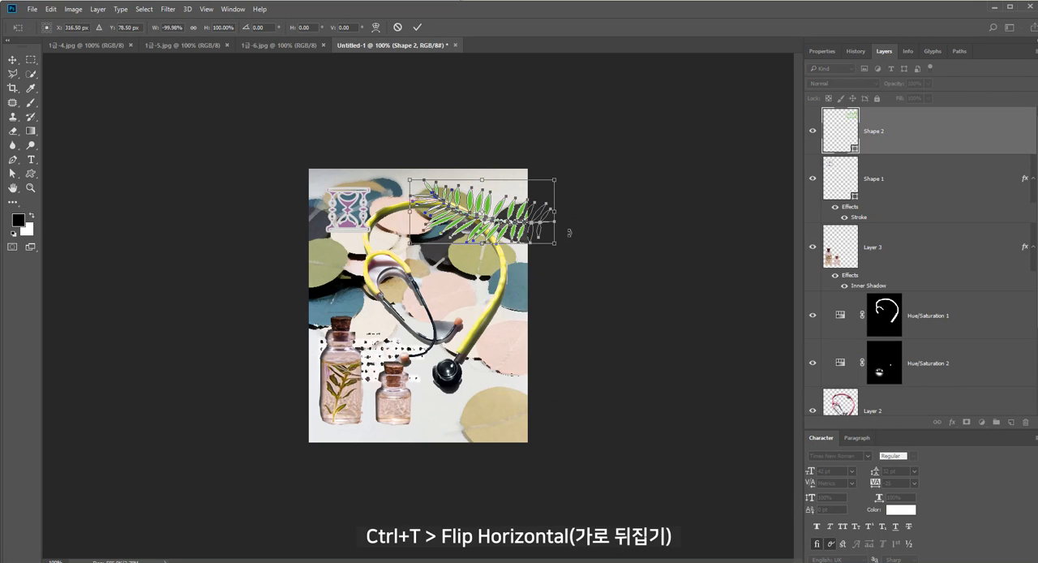
key(Return)
Remove the outline stroke from the leaf shape on the Shape 2 layer
key(alt+Tab)
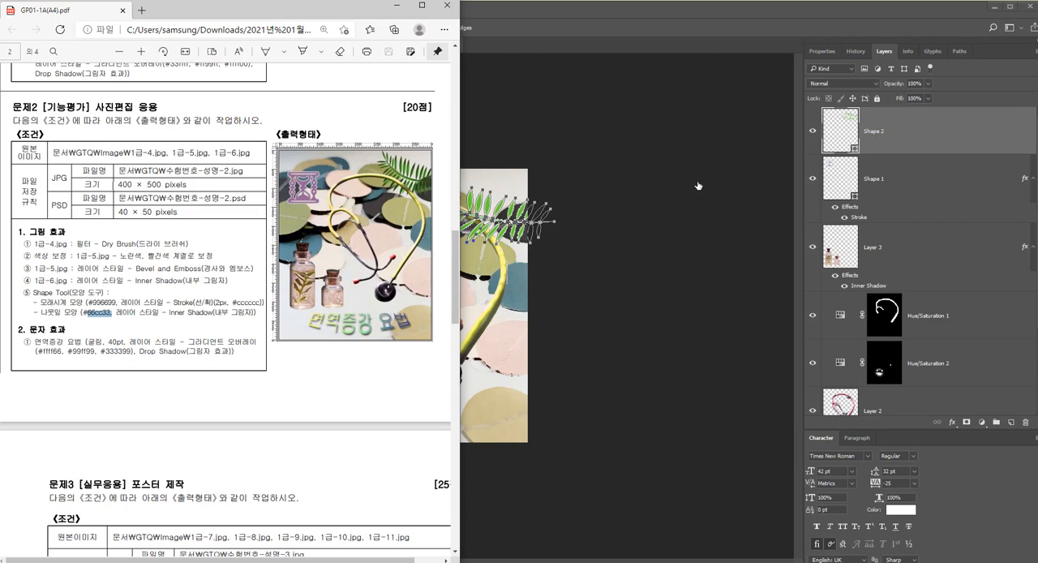
click(892, 141)
click(102, 28)
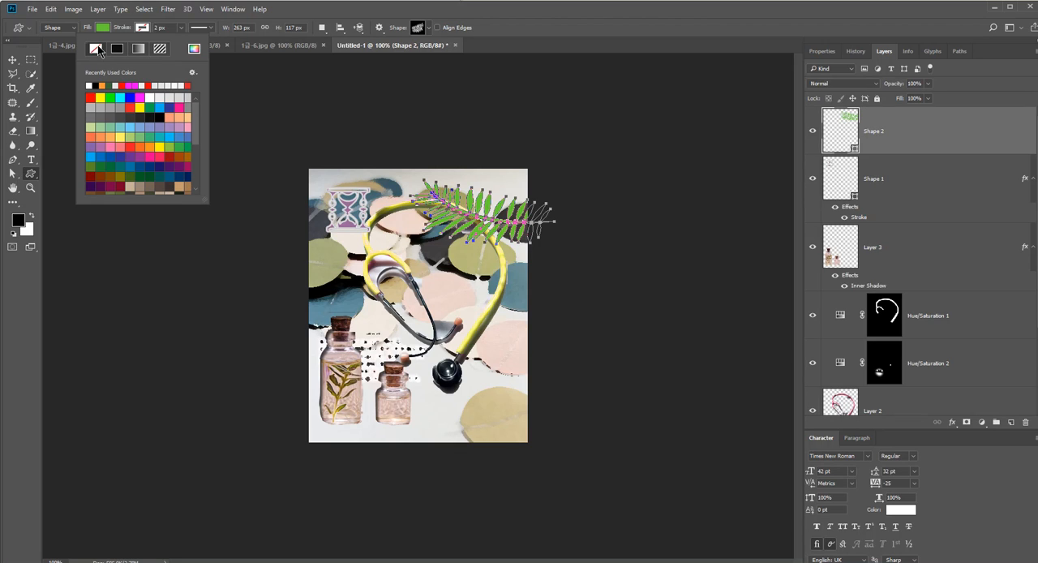
click(903, 170)
Add an Inner Shadow layer style to the leaf with 61% opacity, 5 px distance and 3 px size
click(952, 422)
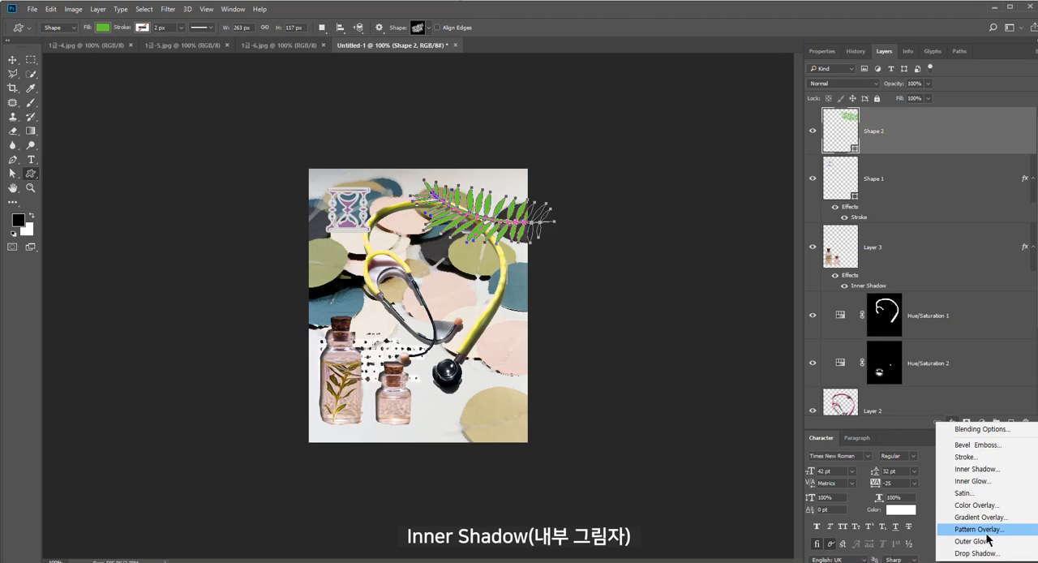
click(992, 472)
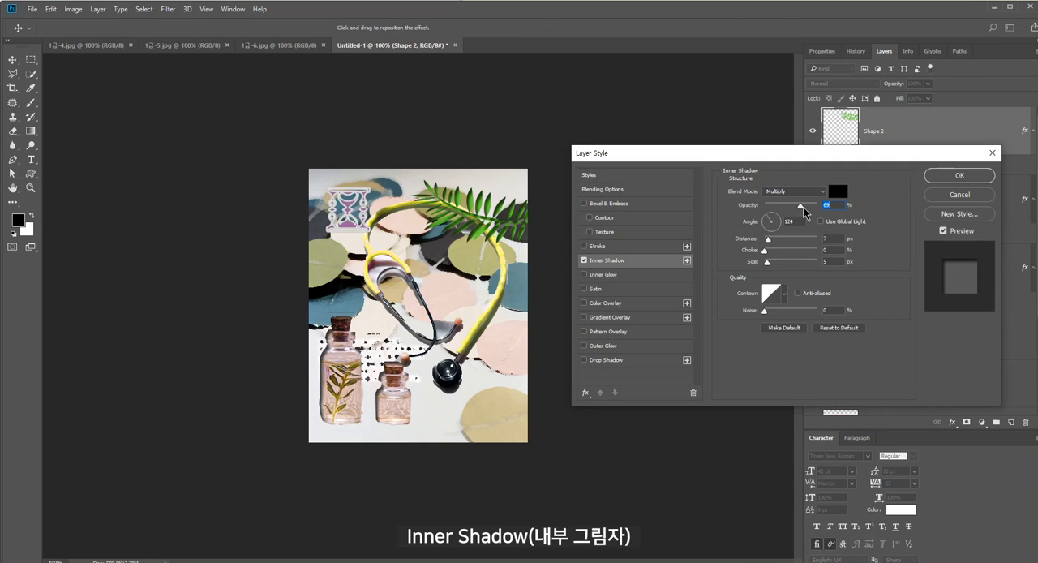
drag(801, 206, 797, 206)
click(833, 239)
key(Down)
key(Down)
click(836, 262)
key(Down)
key(Down)
click(959, 177)
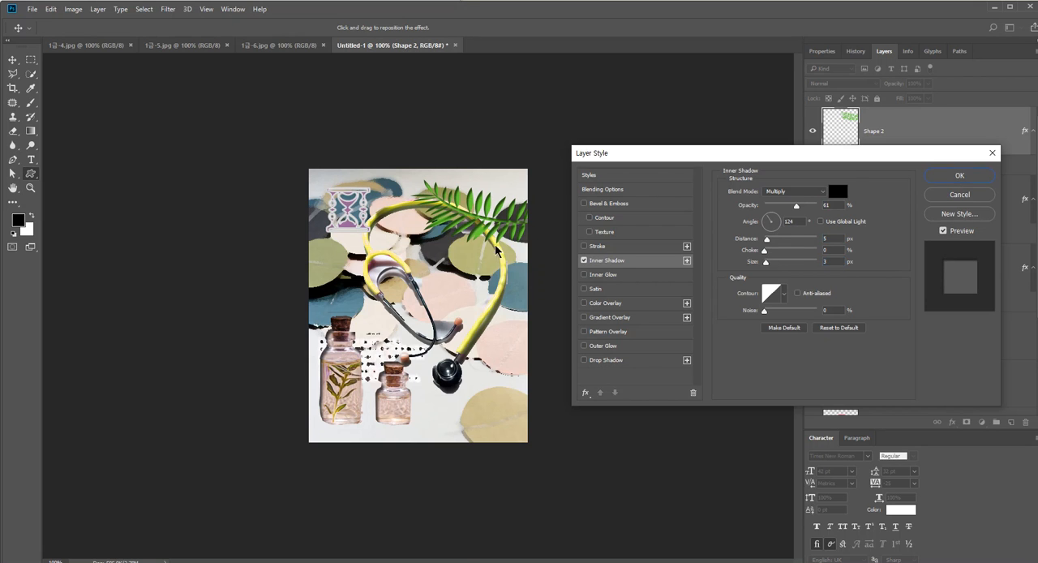
Add the text "면역증강 요법" along the lower part of the composition
key(alt+Tab)
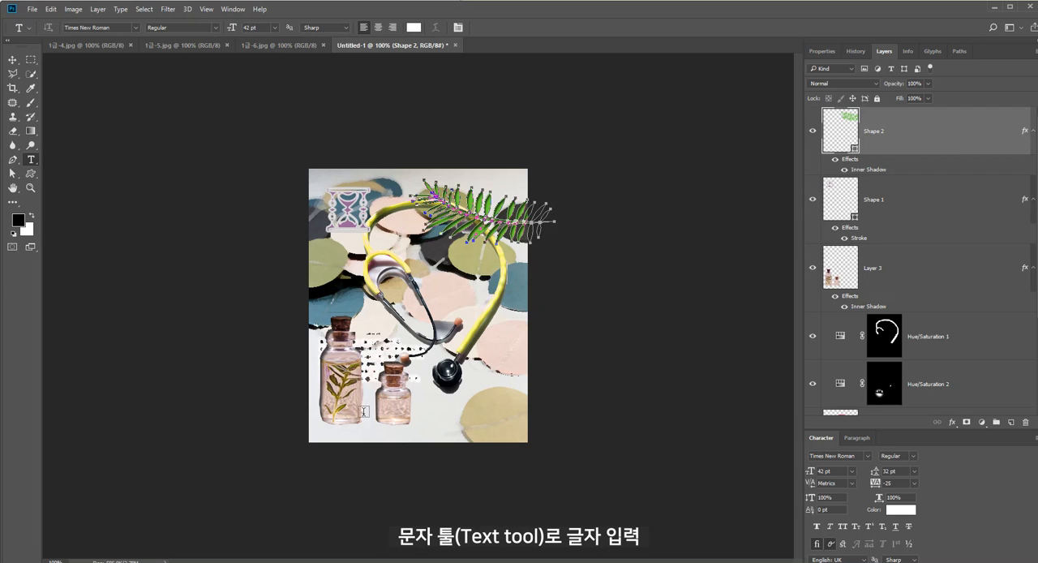
click(373, 416)
text(면역증강 요법)
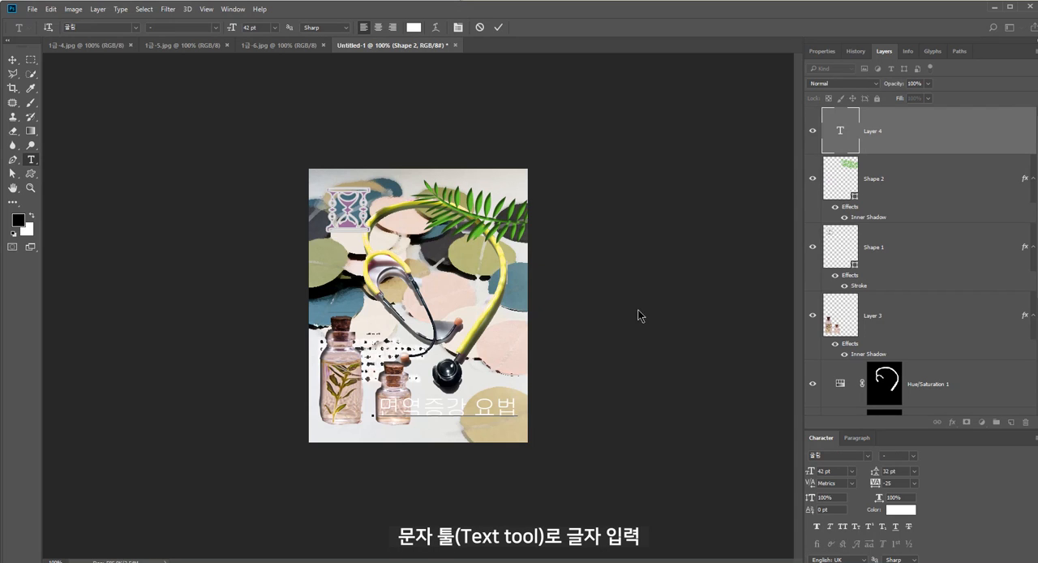
key(ctrl+Return)
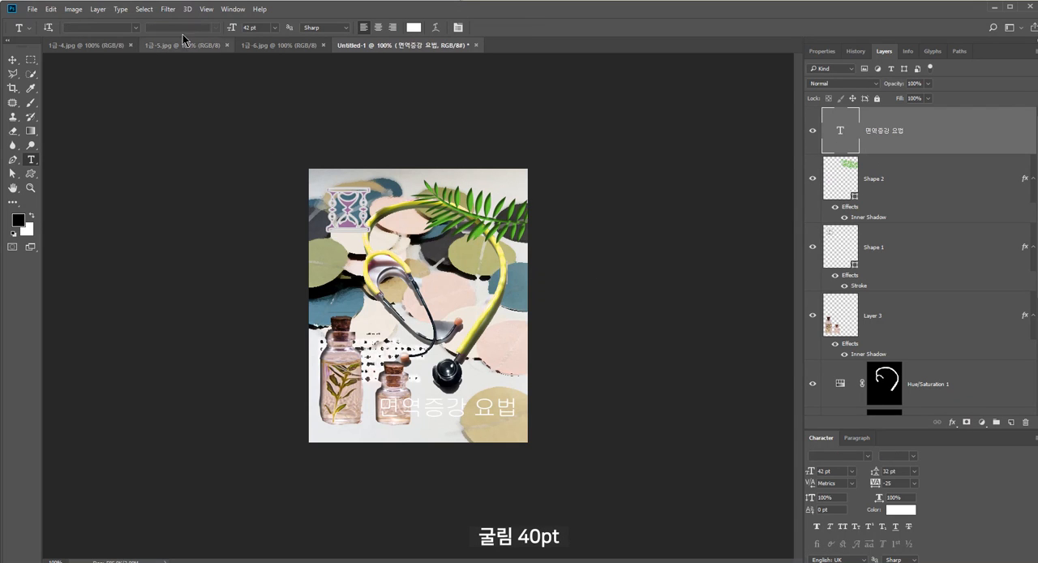
Set the text's font to 굴림 at 40 pt and move it slightly left along the canvas bottom
click(97, 27)
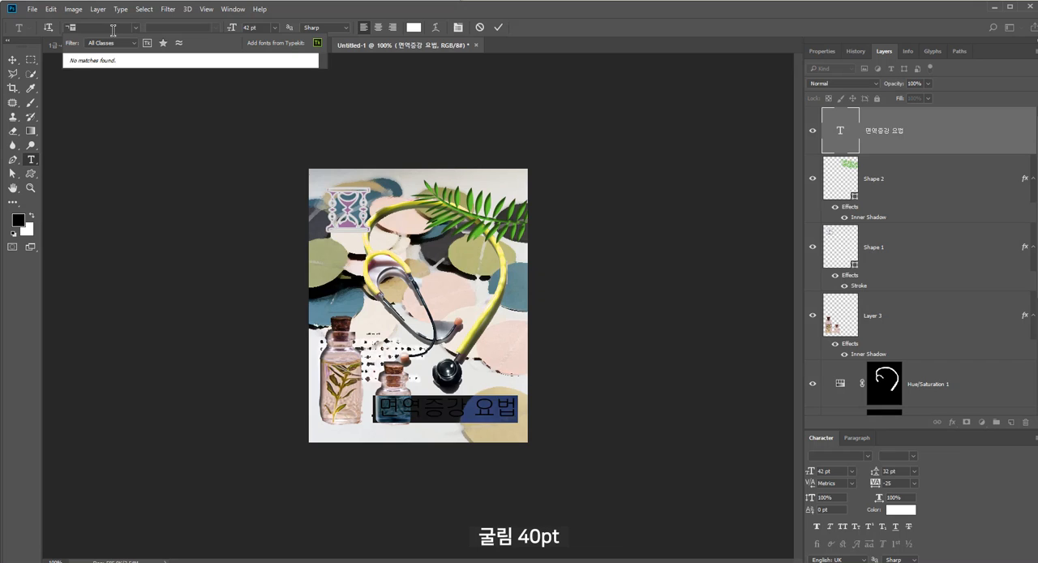
click(100, 148)
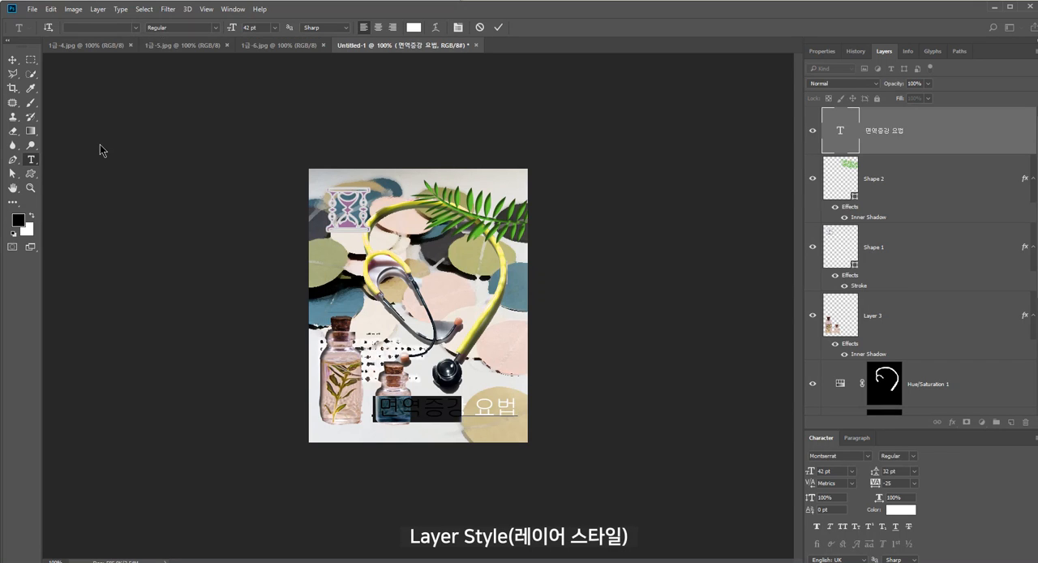
click(178, 27)
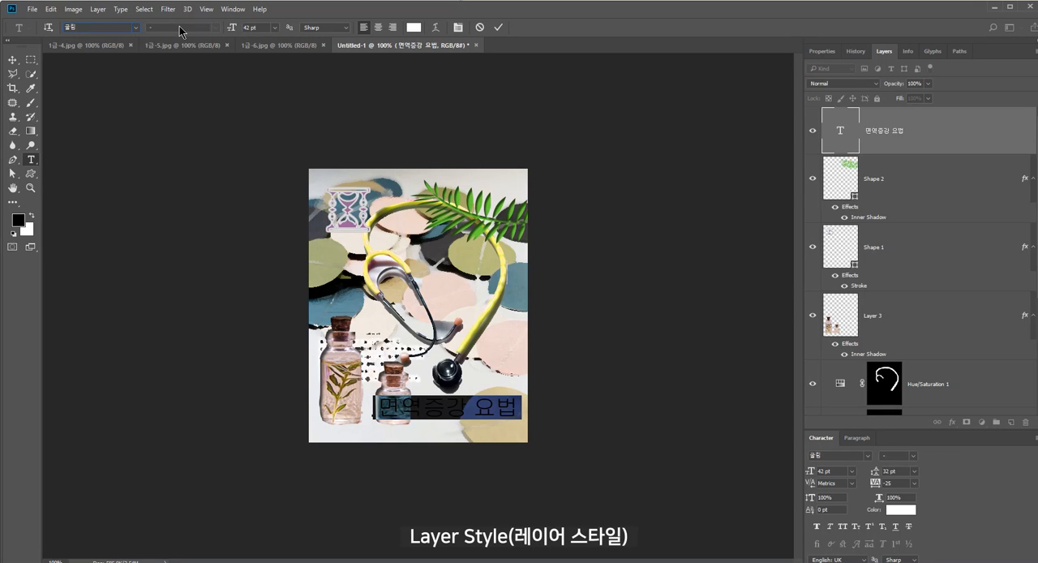
click(254, 26)
text(40)
key(Return)
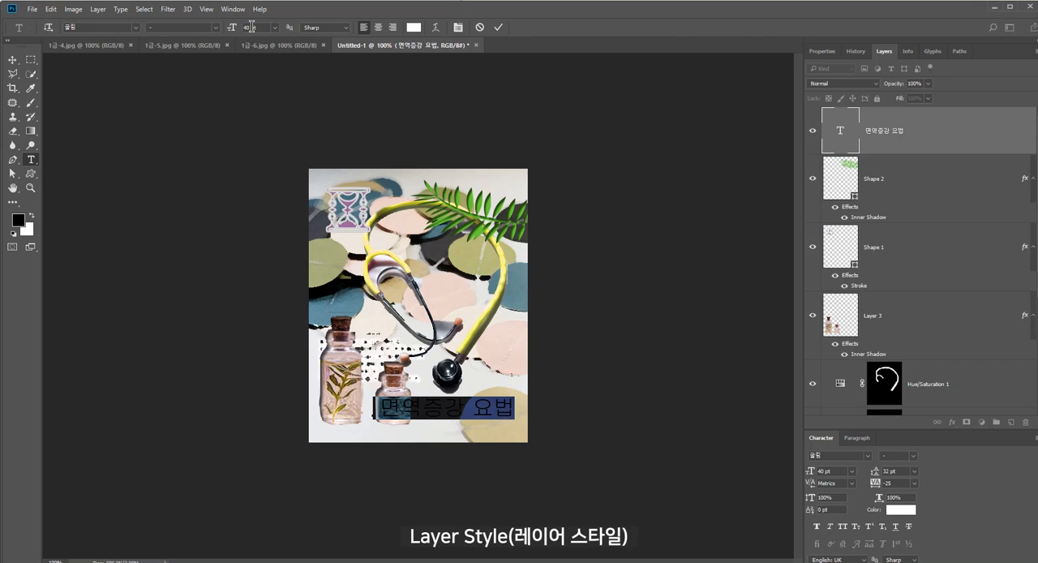
click(12, 60)
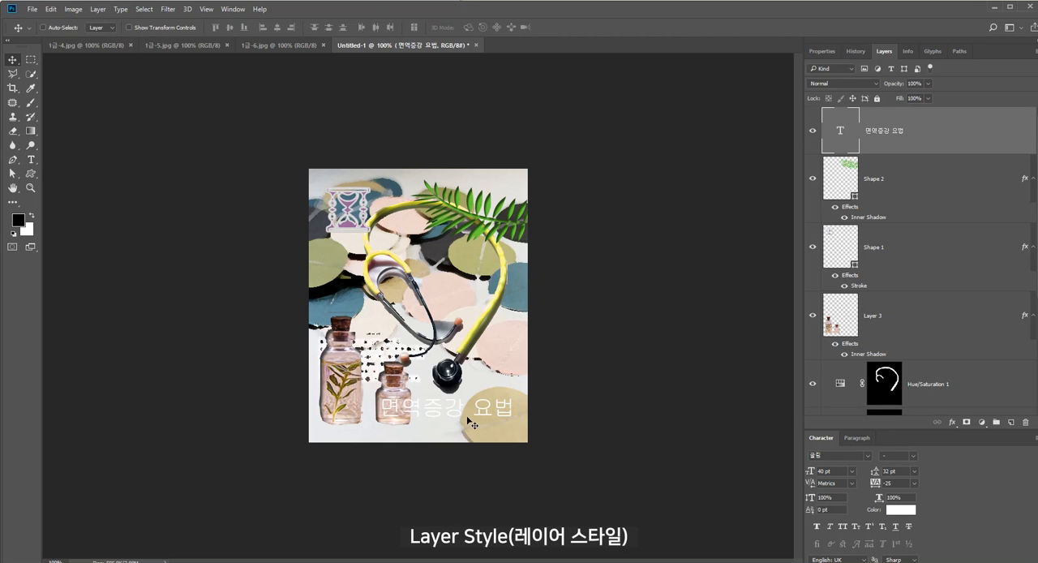
drag(444, 432, 419, 431)
Add a Gradient Overlay to the text layer with #ffff66, copied from the exam PDF, as the gradient's starting color stop
key(alt+Tab)
drag(61, 350, 46, 350)
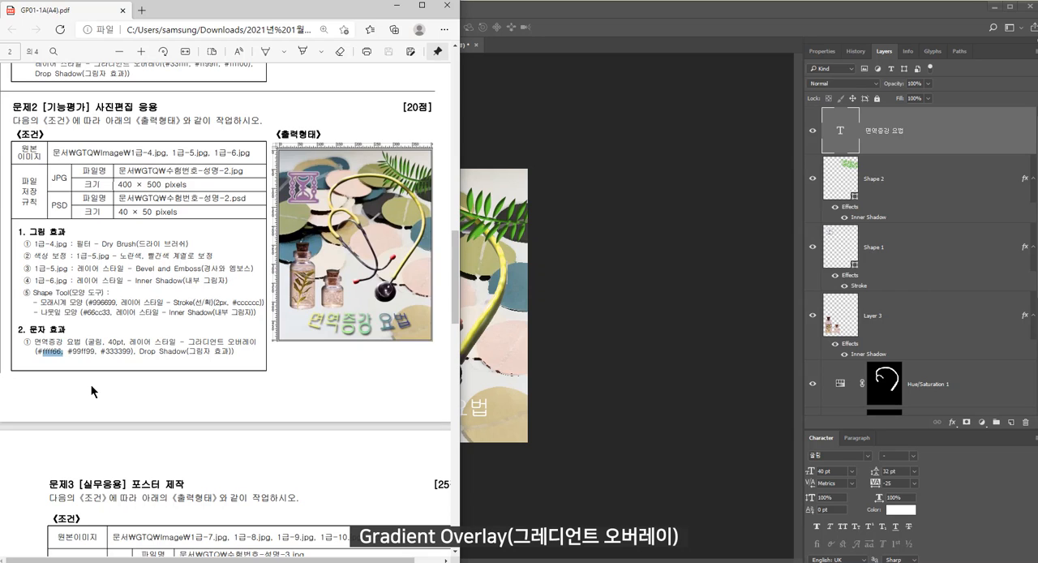
click(541, 326)
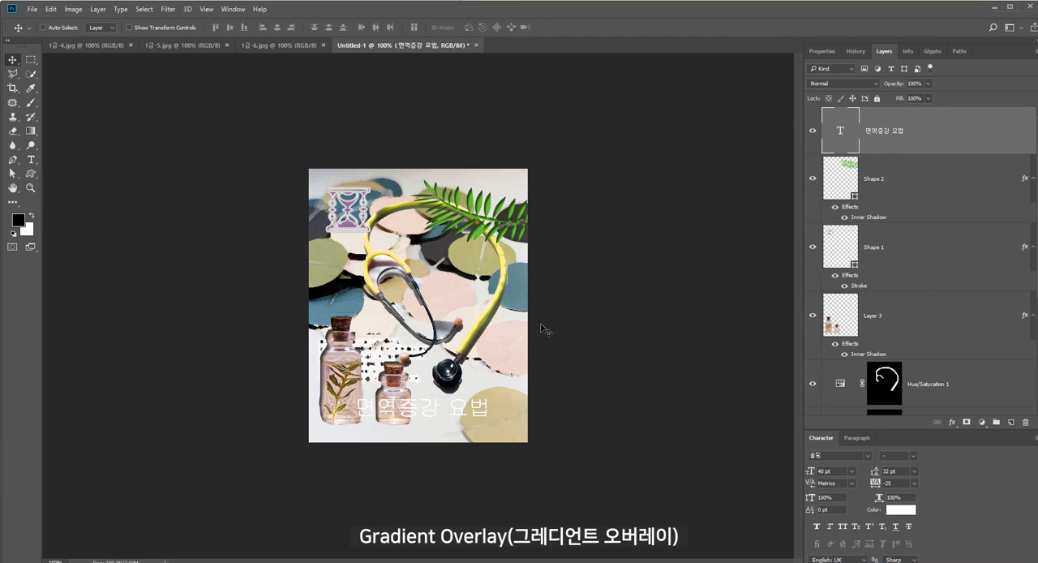
click(953, 422)
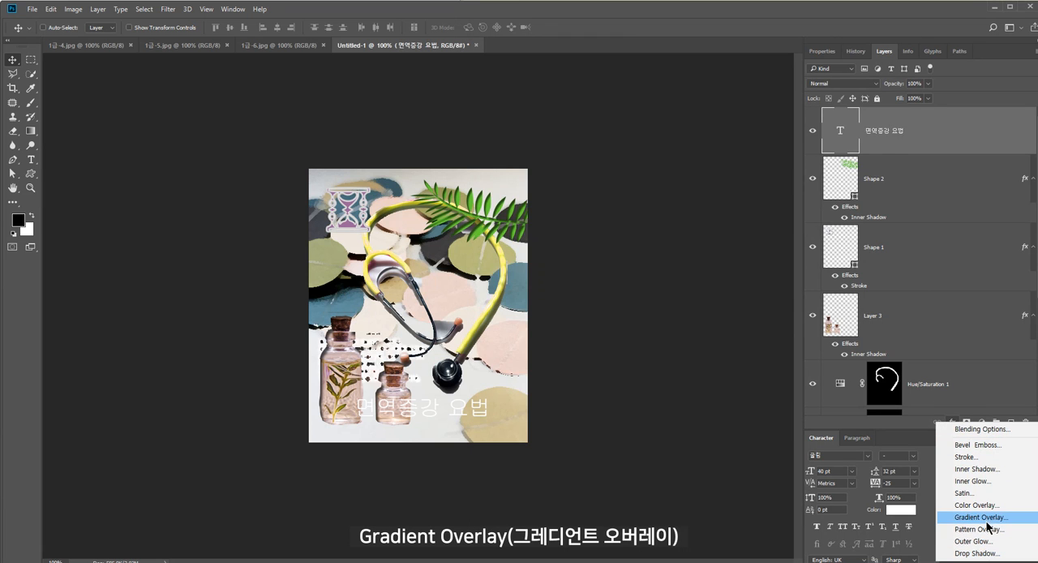
click(983, 519)
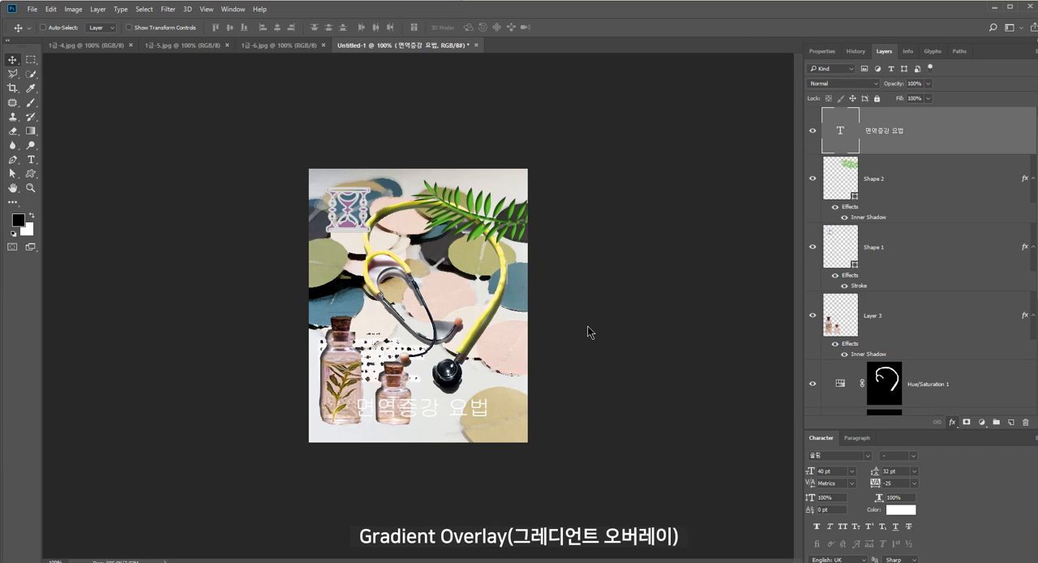
click(780, 221)
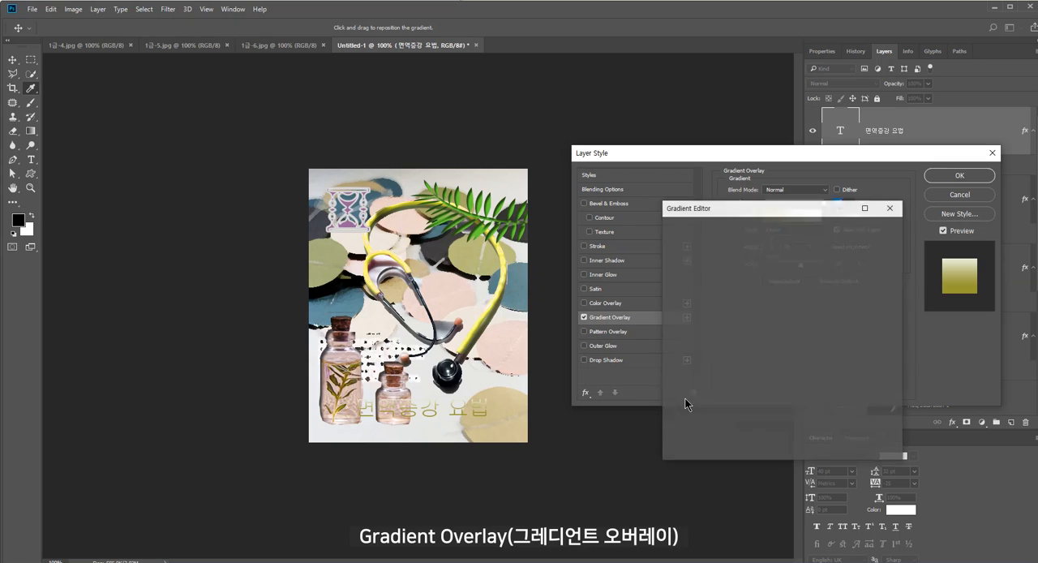
double_click(679, 391)
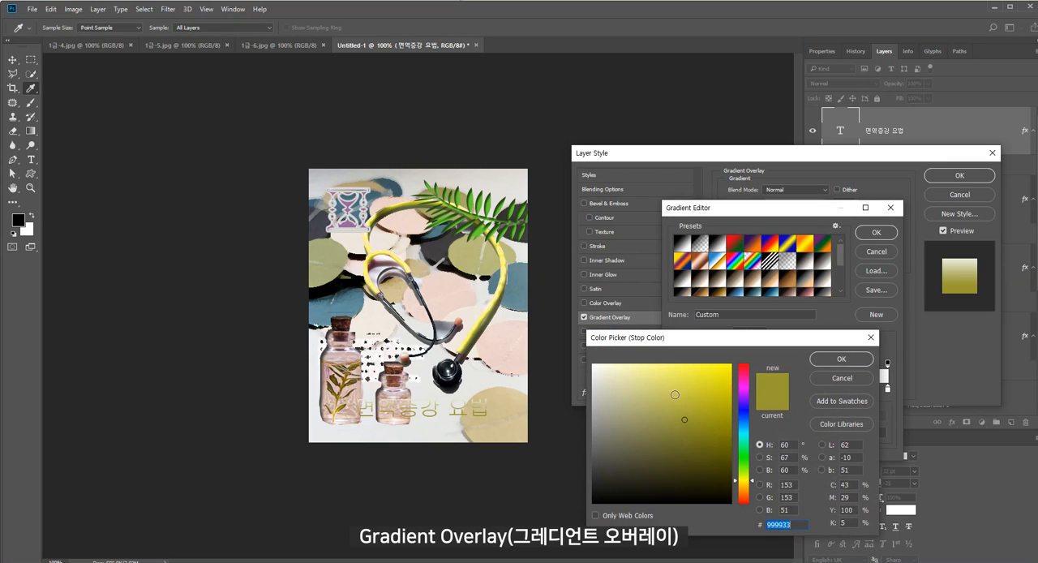
text(ffff66)
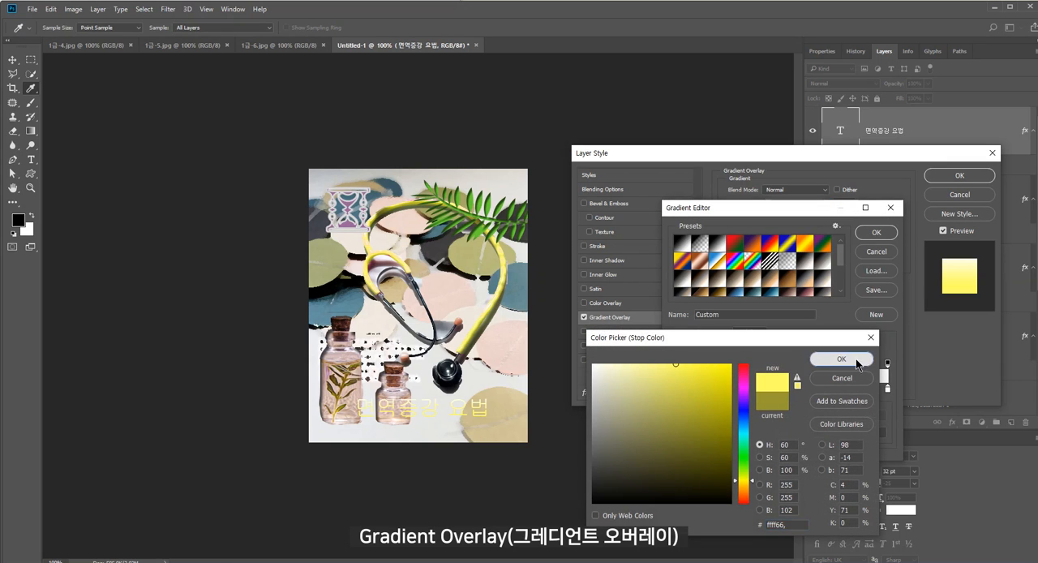
click(856, 359)
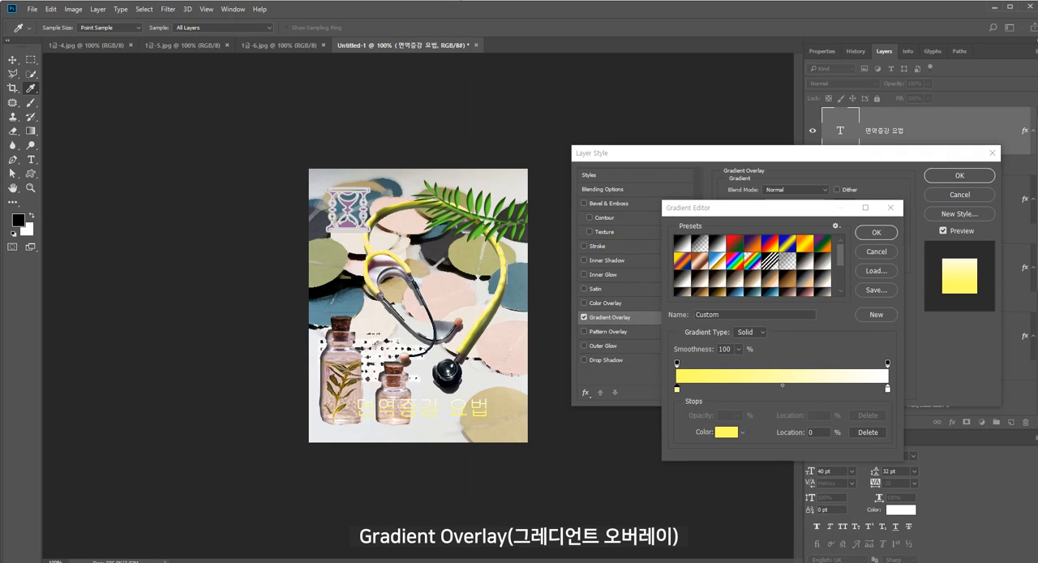
Add a color stop at 50% of the text's gradient with the color #99ff99 copied from the exam PDF
key(alt+Tab)
drag(96, 352, 69, 352)
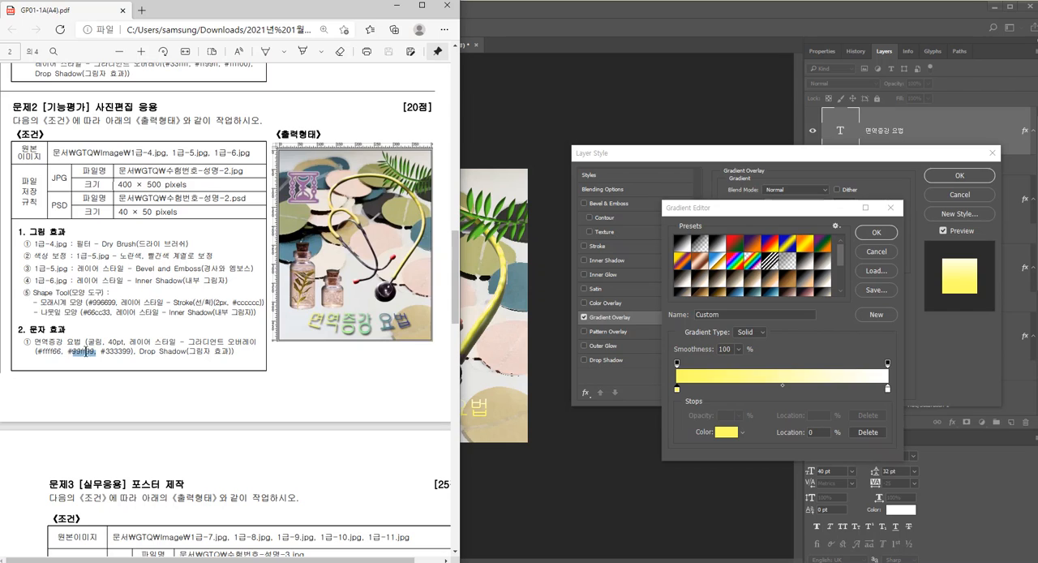
click(785, 387)
click(784, 388)
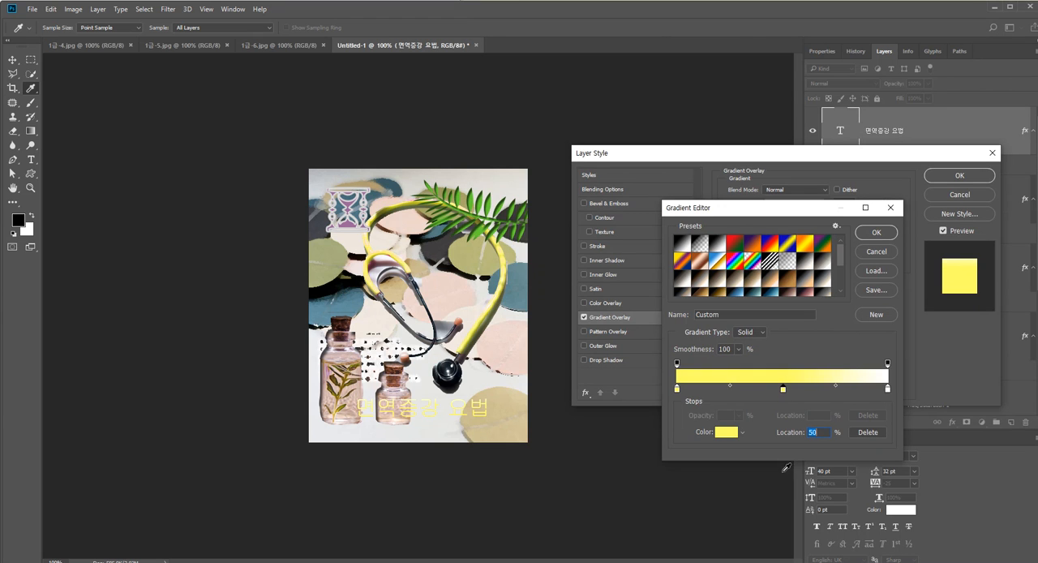
double_click(783, 390)
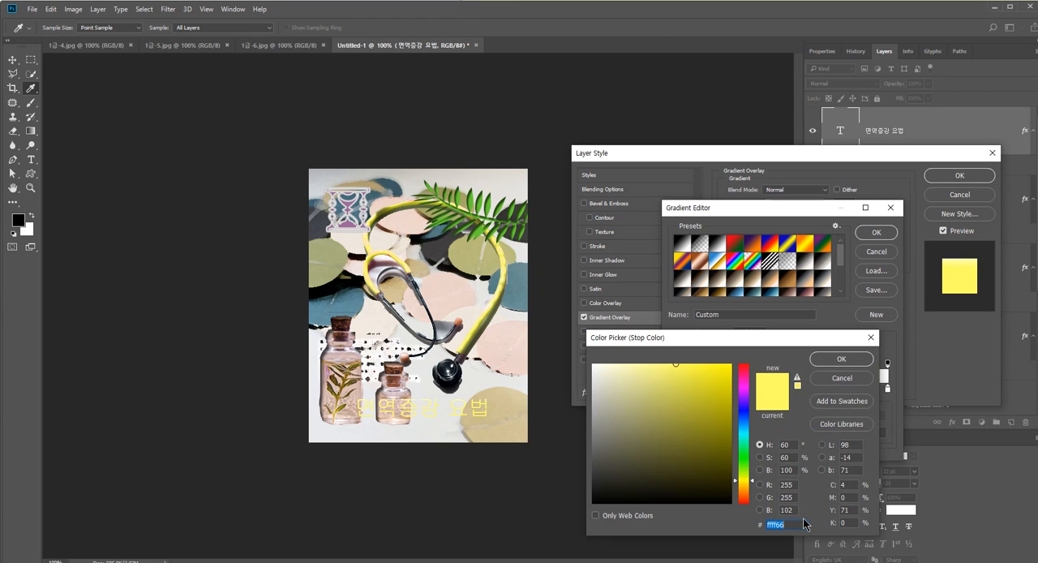
text(99ff99,)
key(Return)
Set the end color stop of the text's gradient to #333399, copied from the exam PDF, and set the gradient angle to 0°
key(alt+Tab)
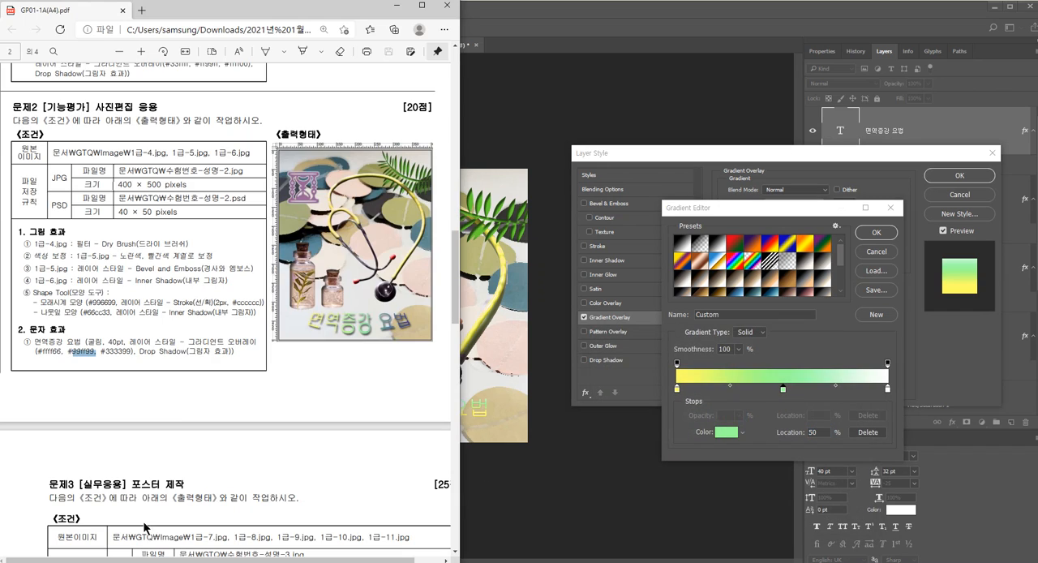
drag(129, 351, 105, 351)
key(ctrl+c)
click(888, 389)
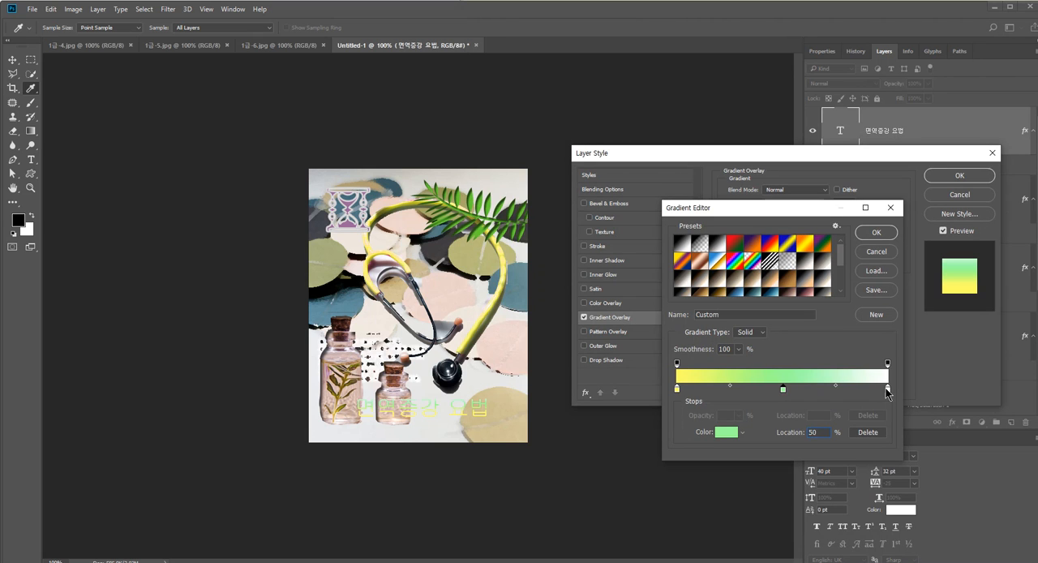
double_click(887, 389)
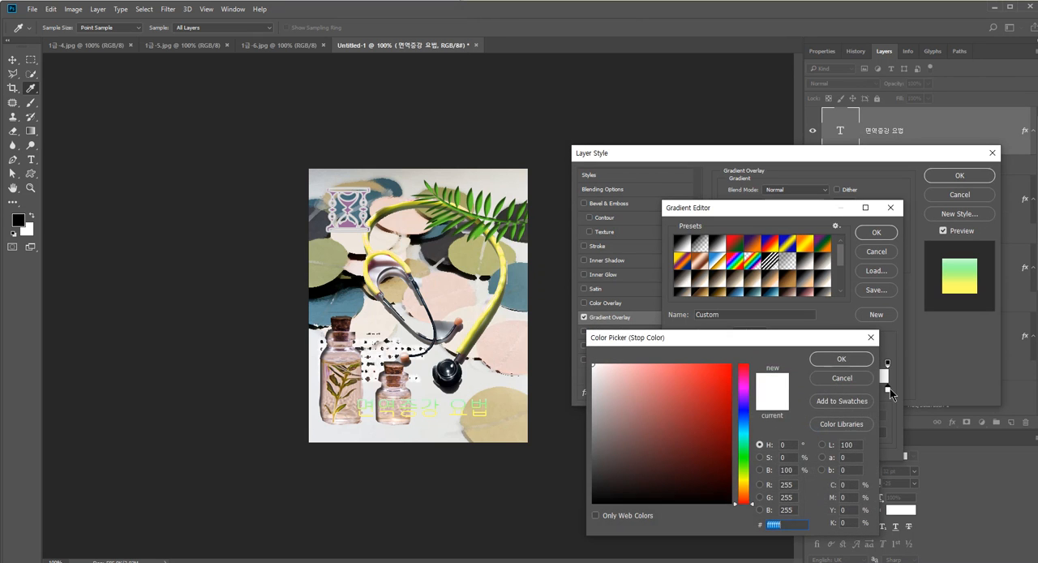
key(ctrl+v)
click(847, 360)
key(Return)
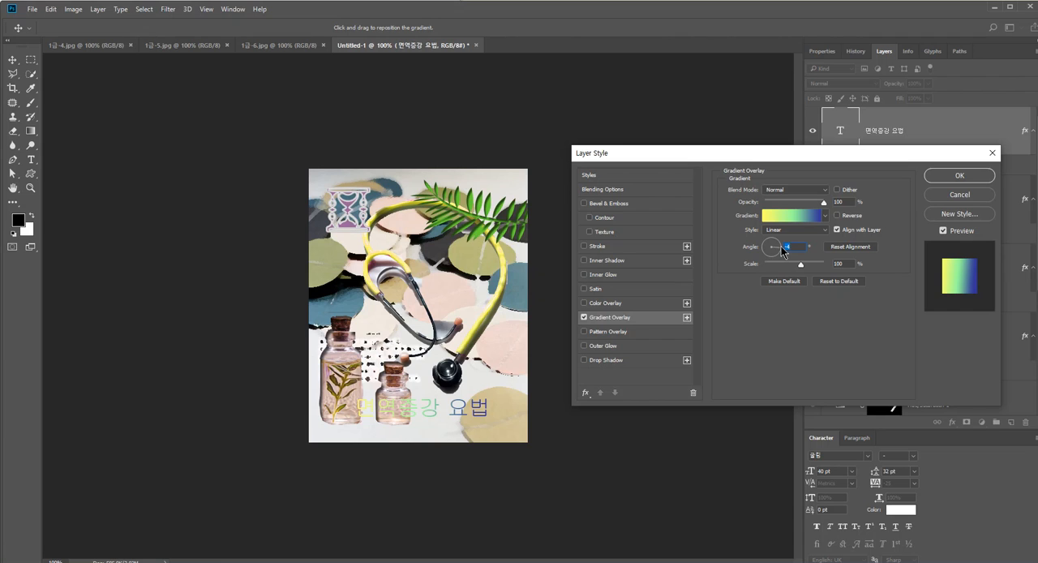
text(0)
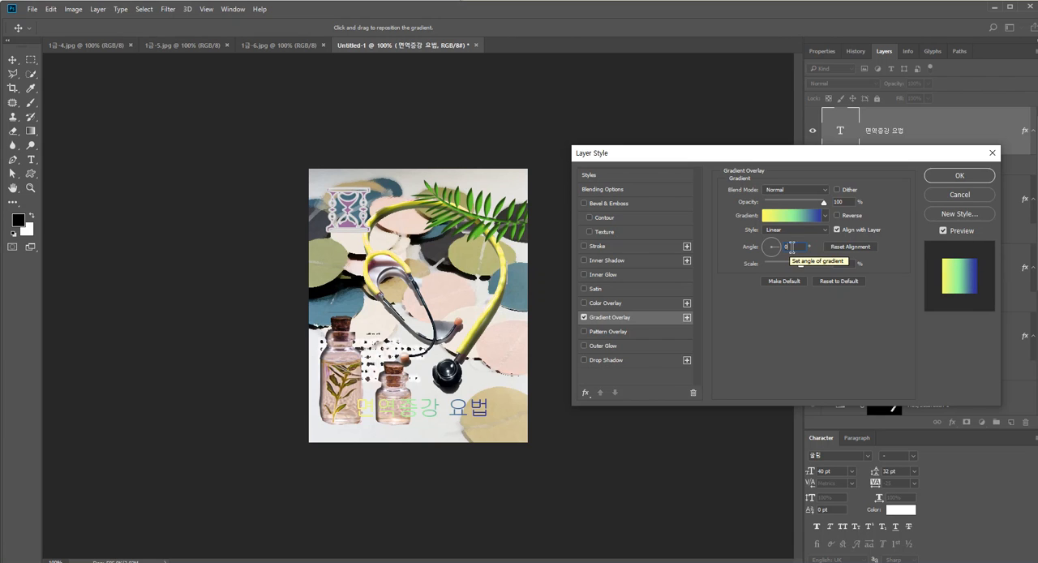
click(957, 178)
Warp the title text with the horizontal Shell Lower style at a bend of +34%, matching the exam PDF's sample
double_click(840, 130)
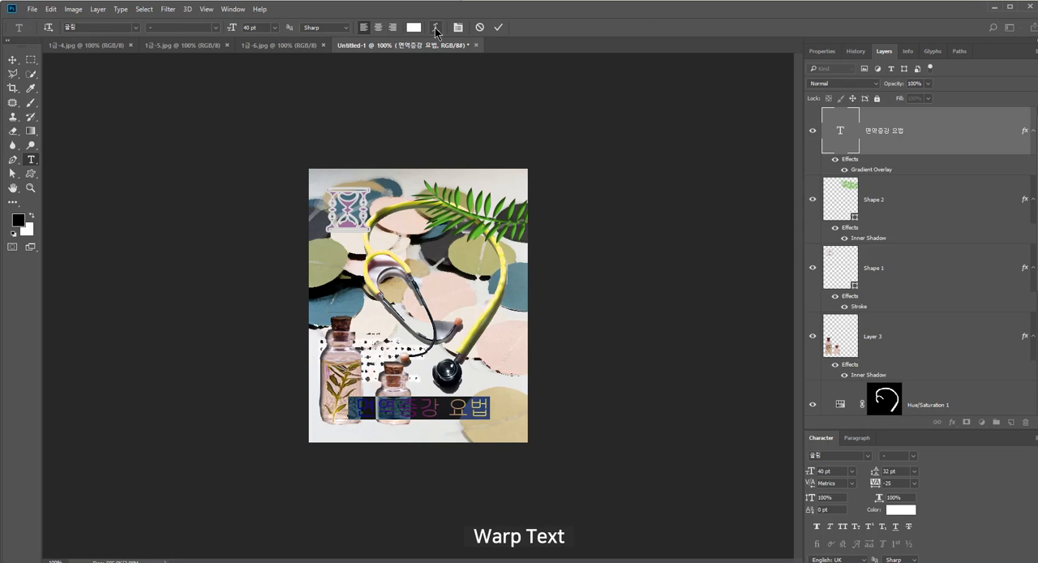
click(436, 28)
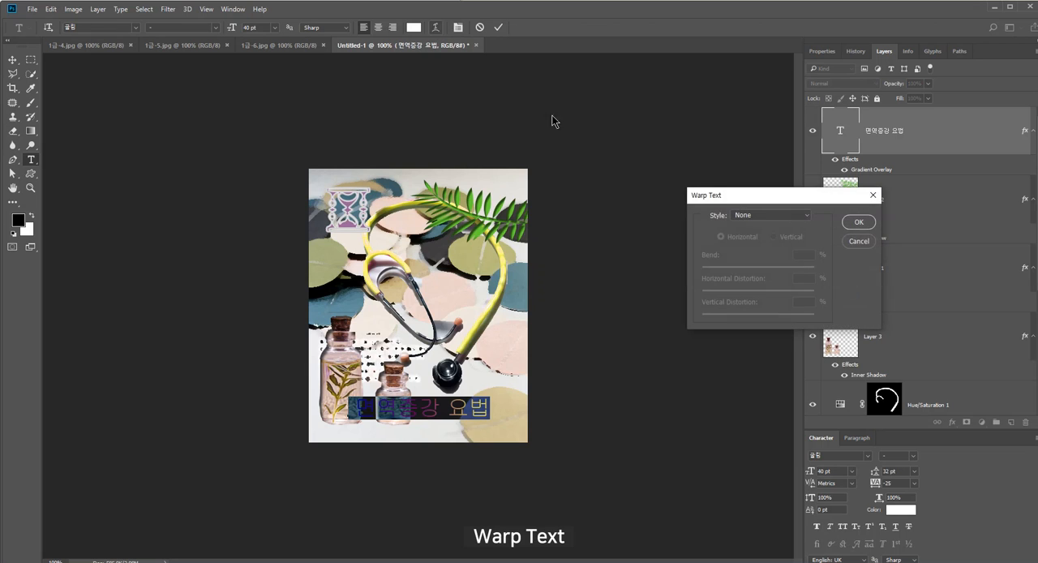
click(758, 214)
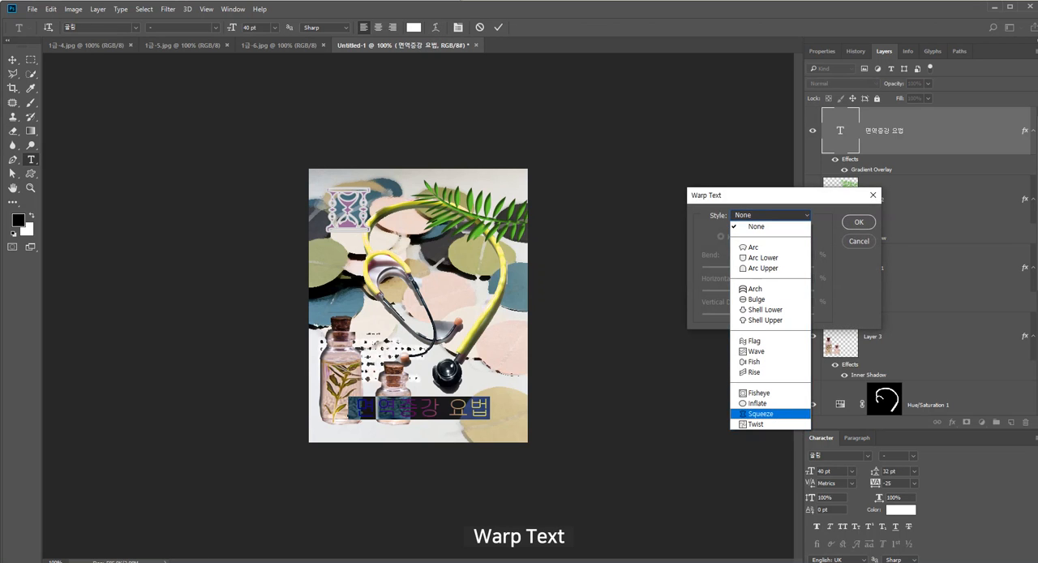
key(alt+Tab)
key(alt+Tab)
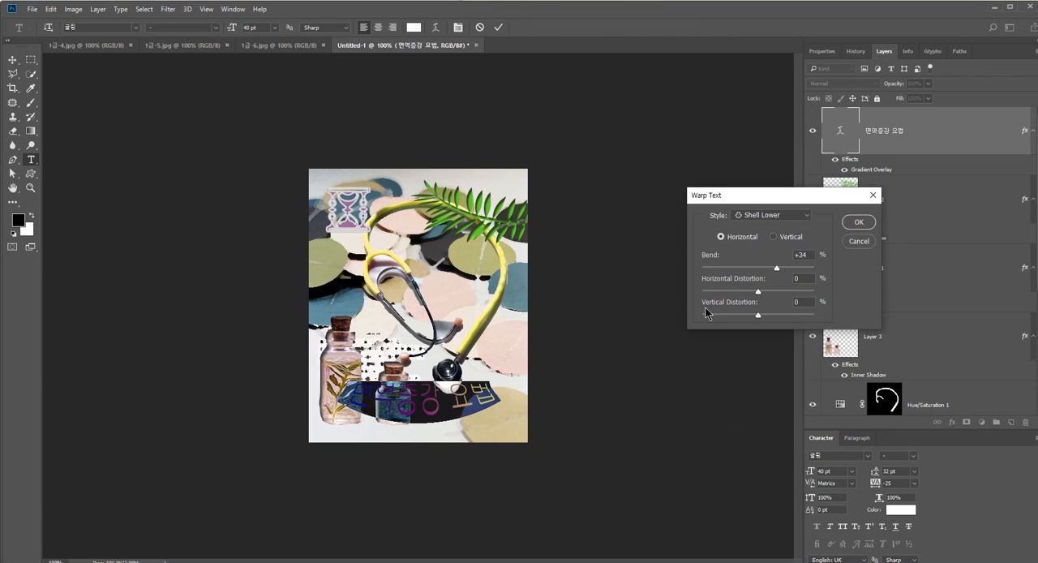
drag(747, 201, 611, 188)
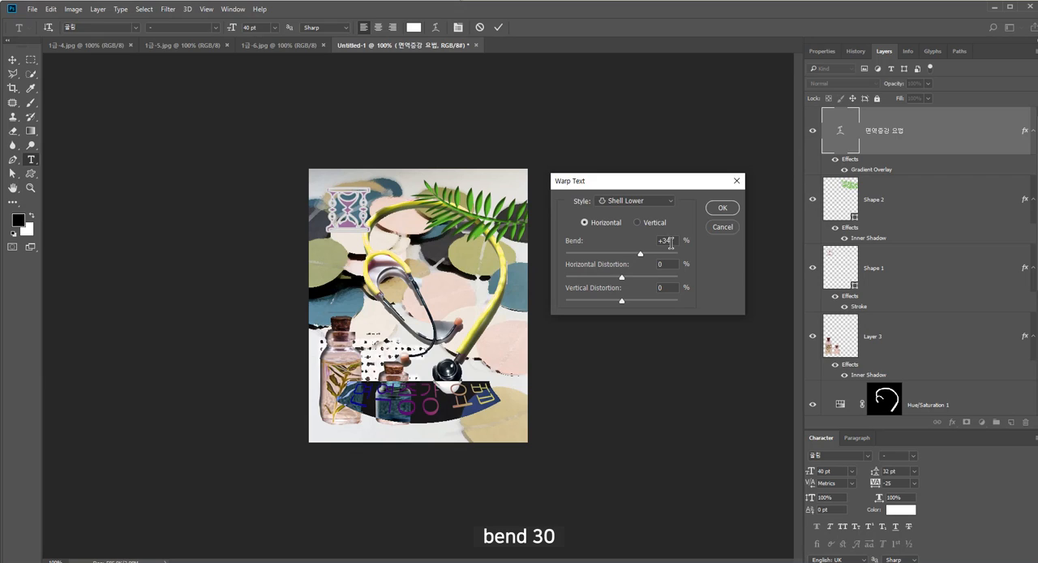
click(724, 209)
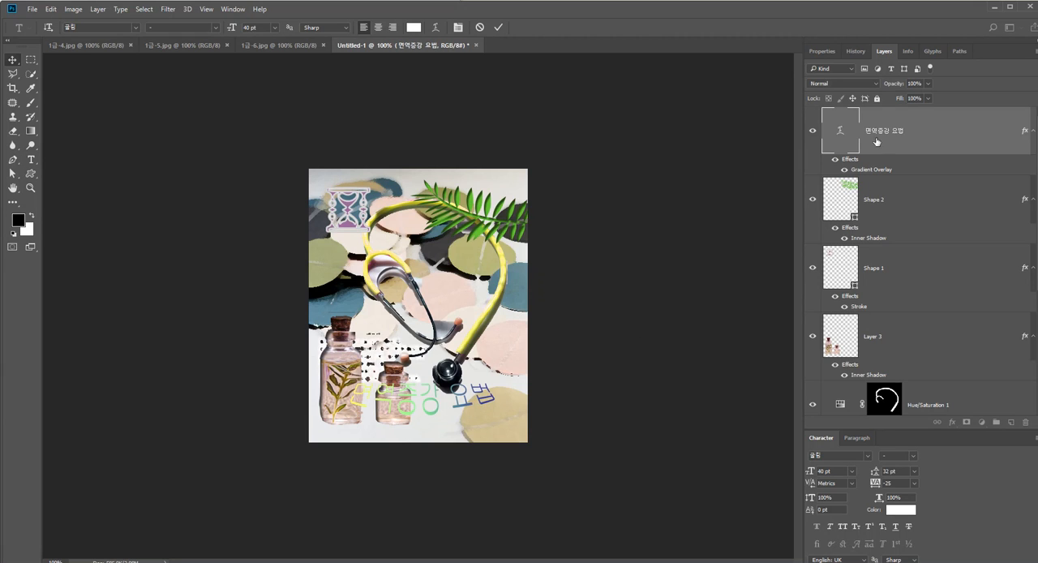
Compare the title's placement with the exam PDF and move the warped text slightly down toward the canvas bottom
key(v)
click(147, 561)
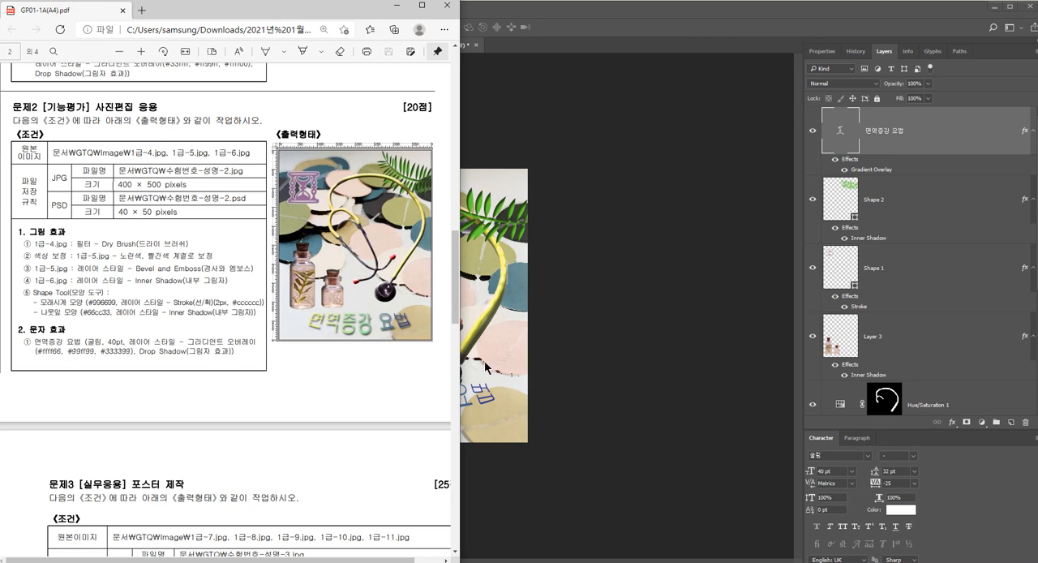
click(514, 396)
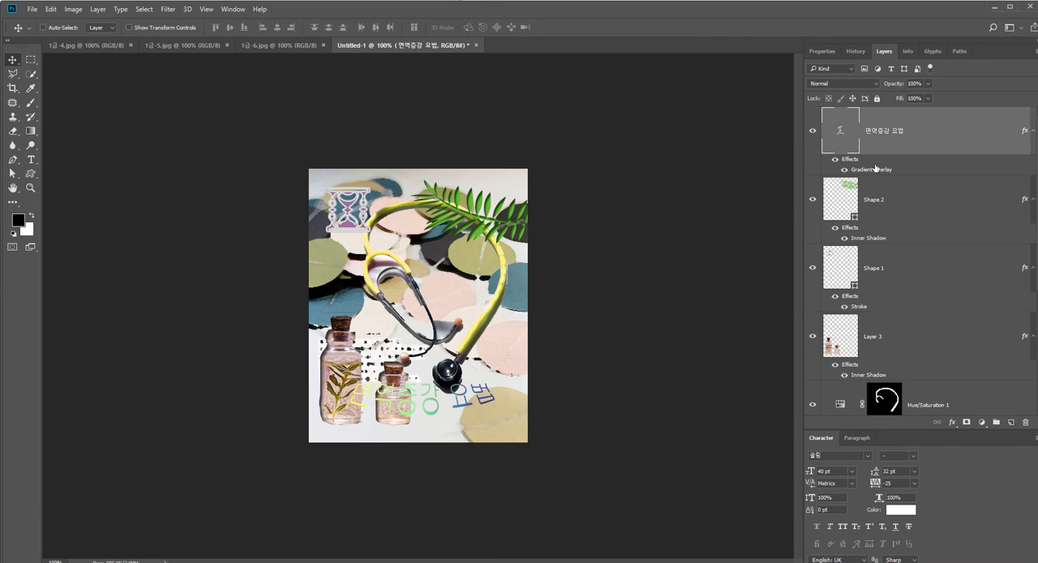
drag(469, 395, 466, 415)
Scale down the bottles layer and move it up so the bottles sit above the title text
ctrl+click(353, 375)
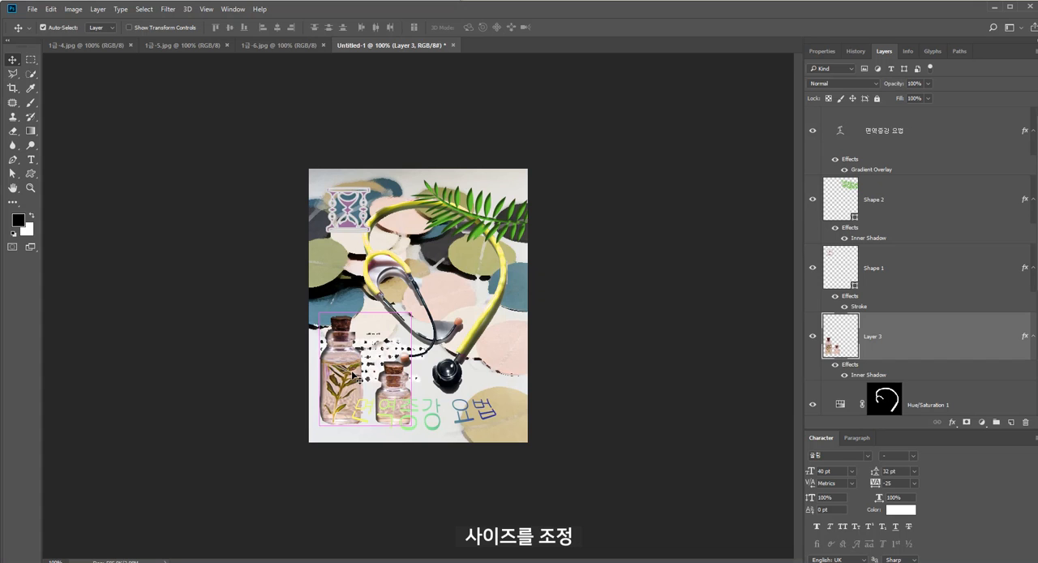
key(ctrl+t)
drag(412, 313, 392, 336)
drag(338, 400, 341, 369)
key(Return)
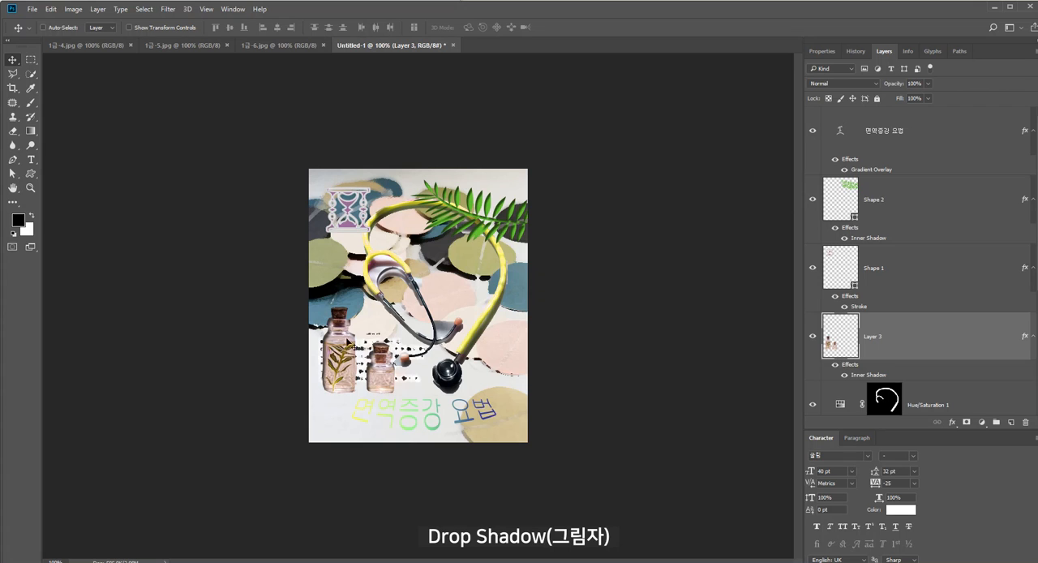
Add a Drop Shadow to the title text layer with a distance of 3 px and a size of 6 px
key(alt+Tab)
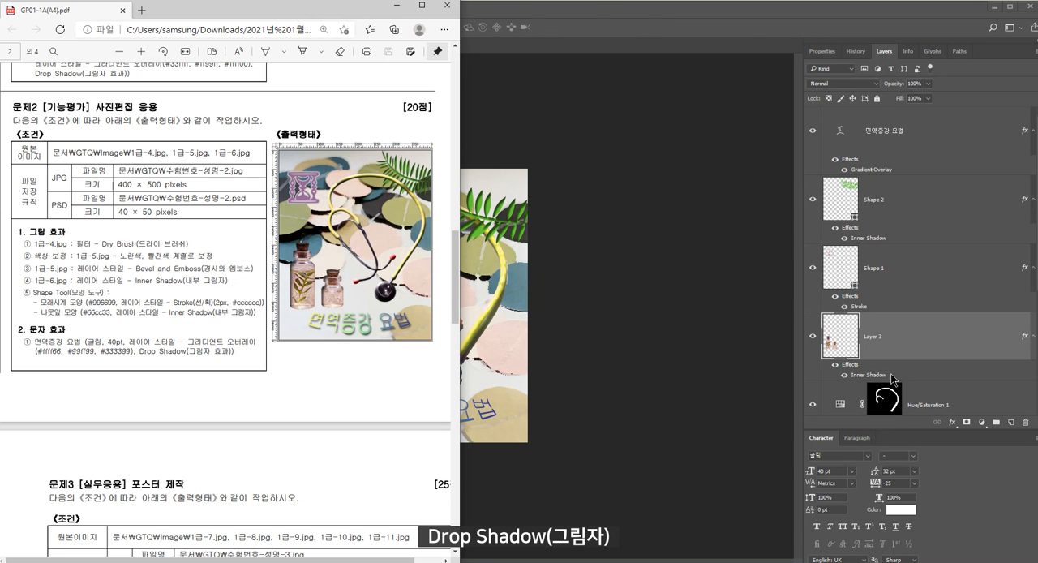
key(alt+Tab)
click(891, 171)
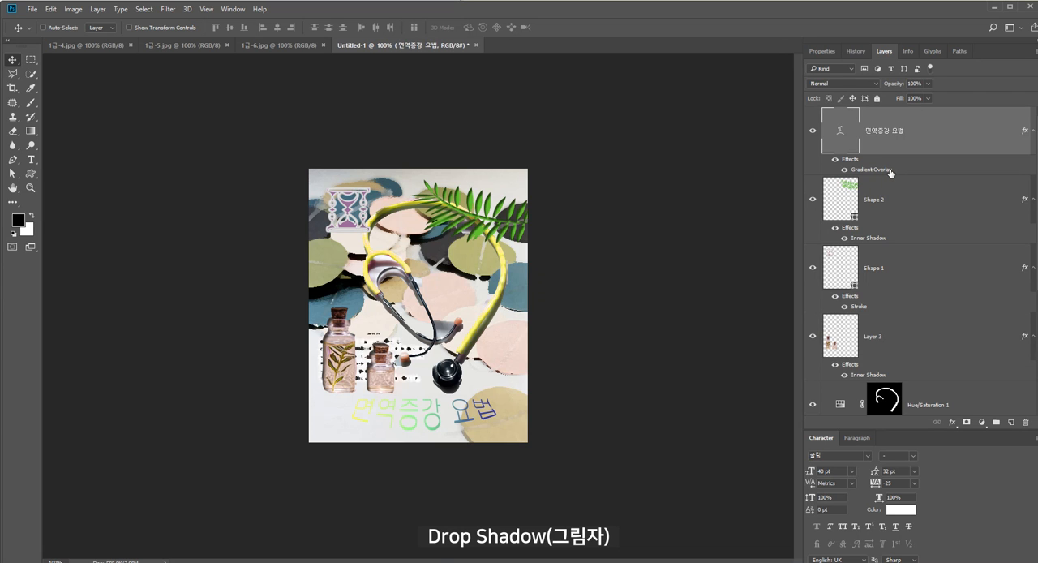
double_click(891, 171)
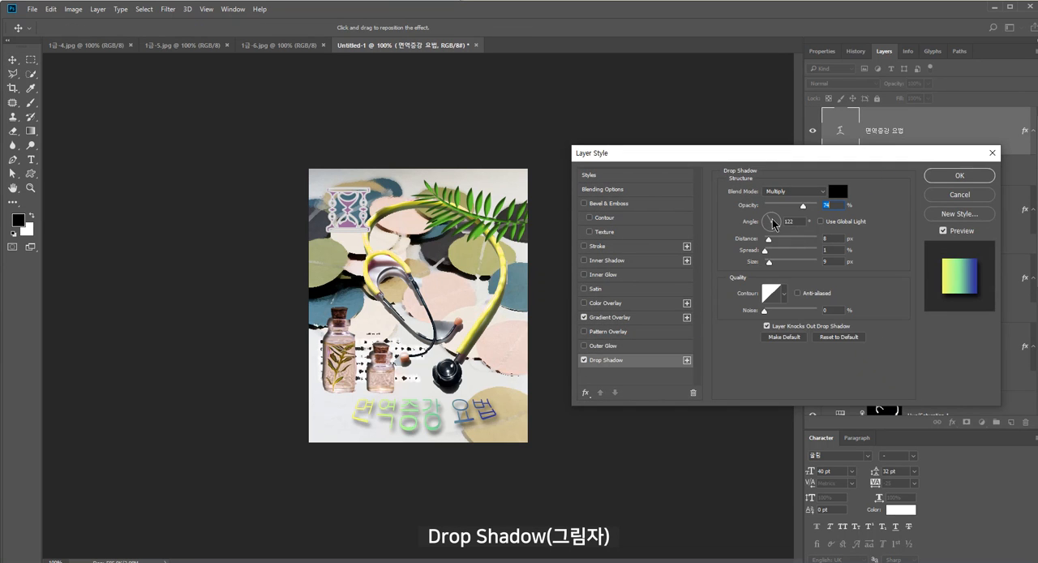
drag(772, 264, 768, 263)
drag(769, 239, 767, 239)
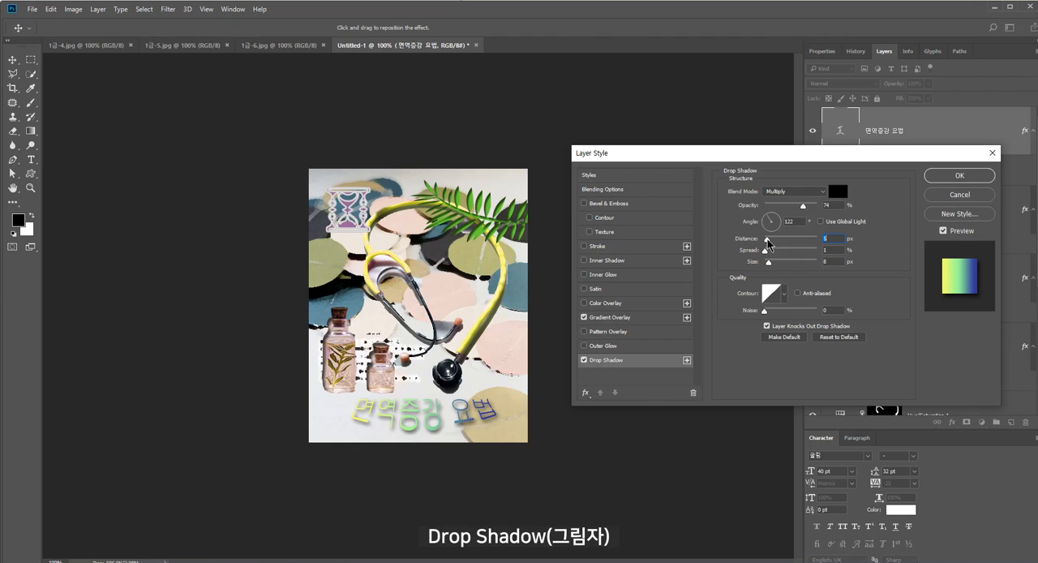
key(alt+Tab)
key(alt+Tab)
key(Down)
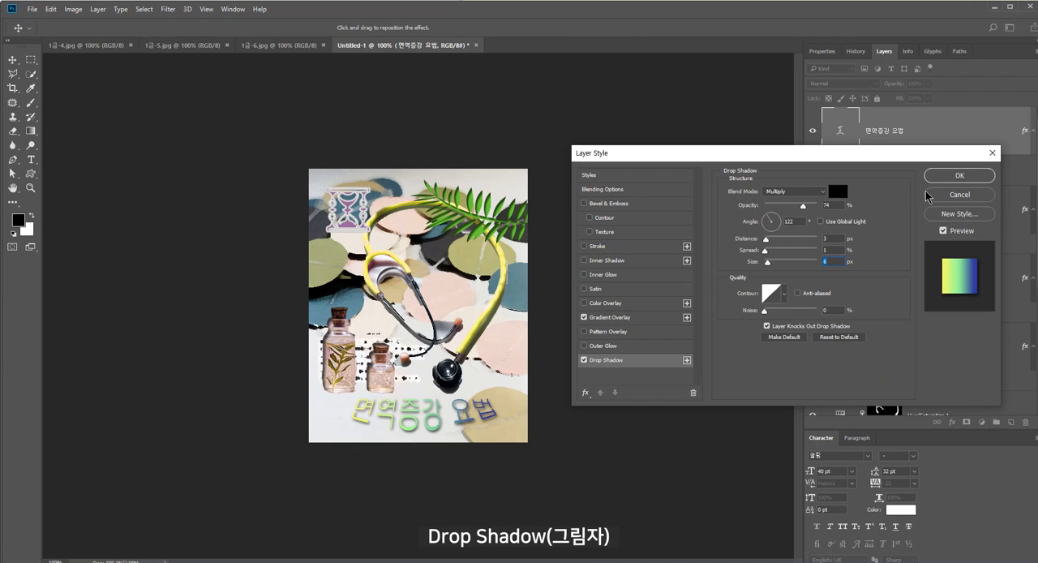
click(948, 178)
Move the leaf layer Shape 2 beneath the stethoscope's Layer 2, directly above Layer 1, and adjust the leaf's position slightly
key(alt+Tab)
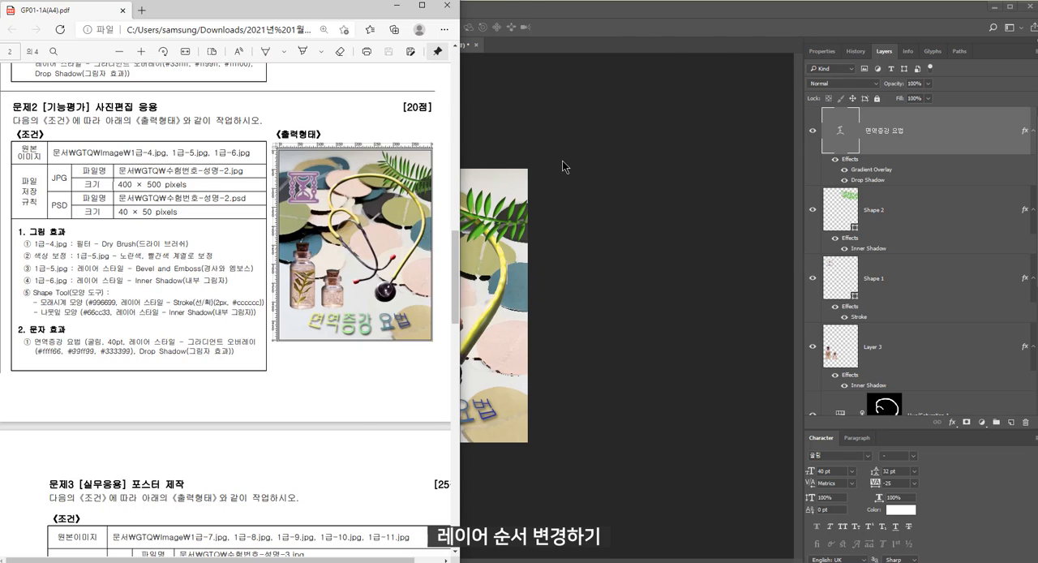
key(alt+Tab)
click(931, 213)
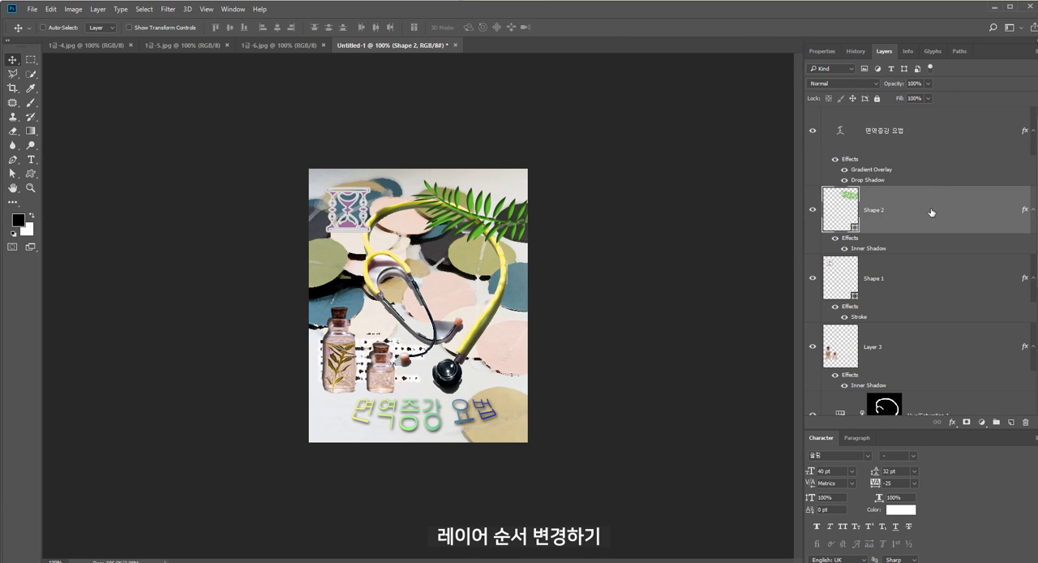
drag(931, 212, 939, 336)
scroll(939, 334, down, 3)
scroll(941, 243, up, 2)
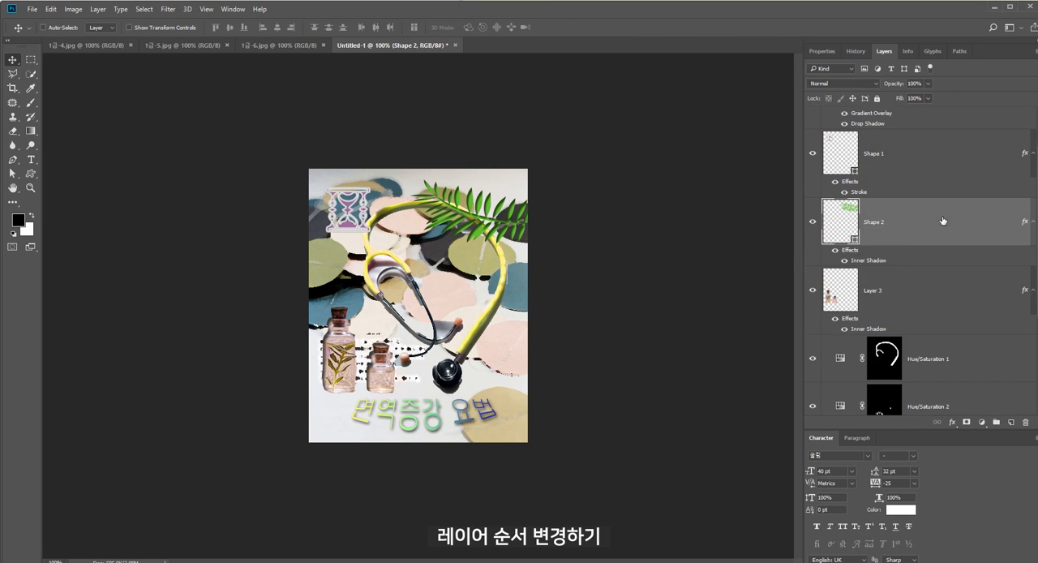
drag(944, 221, 945, 345)
drag(935, 196, 927, 323)
drag(509, 206, 514, 210)
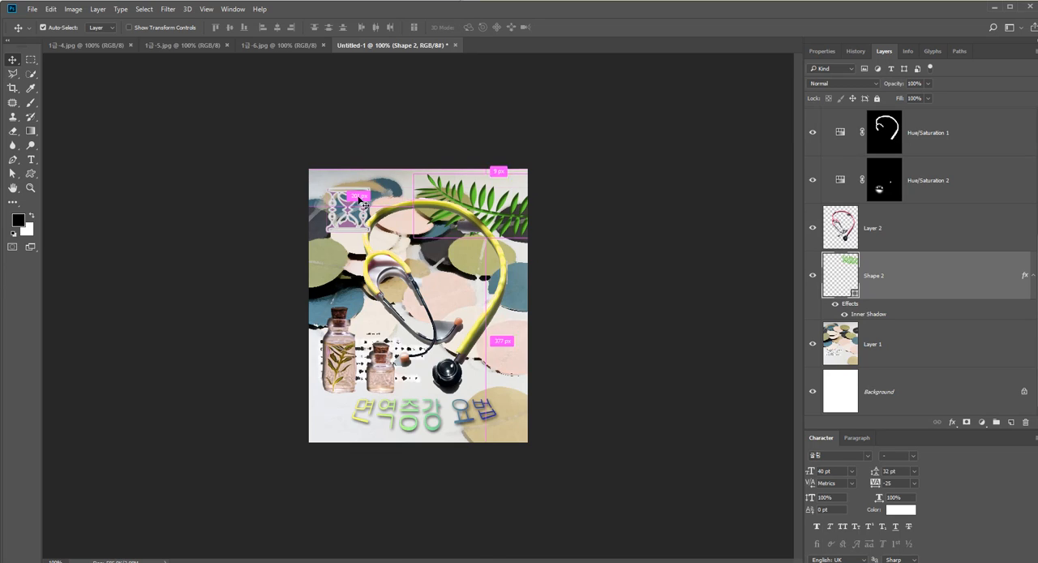
Scale down the hourglass shape and move it slightly lower to match the exam PDF's sample
ctrl+click(348, 209)
key(ctrl+t)
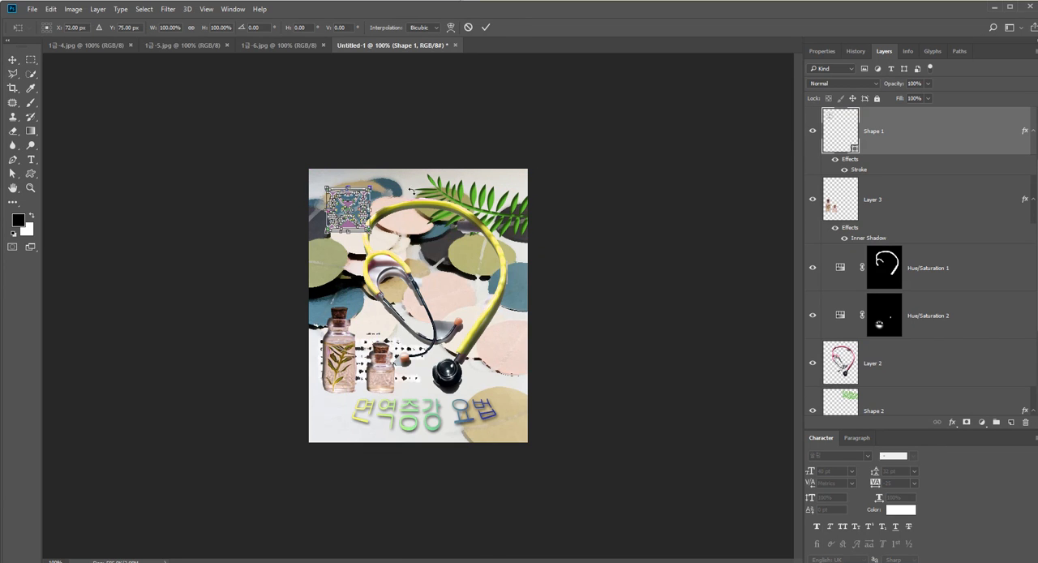
mouse_move(370, 188)
mouse_down()
mouse_move(370, 172)
mouse_move(353, 199)
mouse_up()
key(Return)
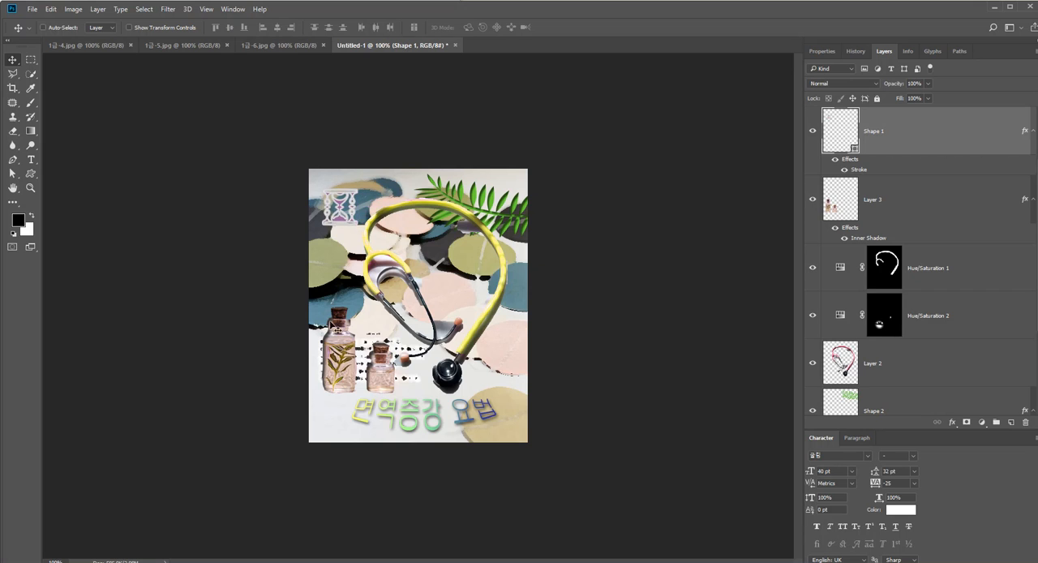
key(alt+Tab)
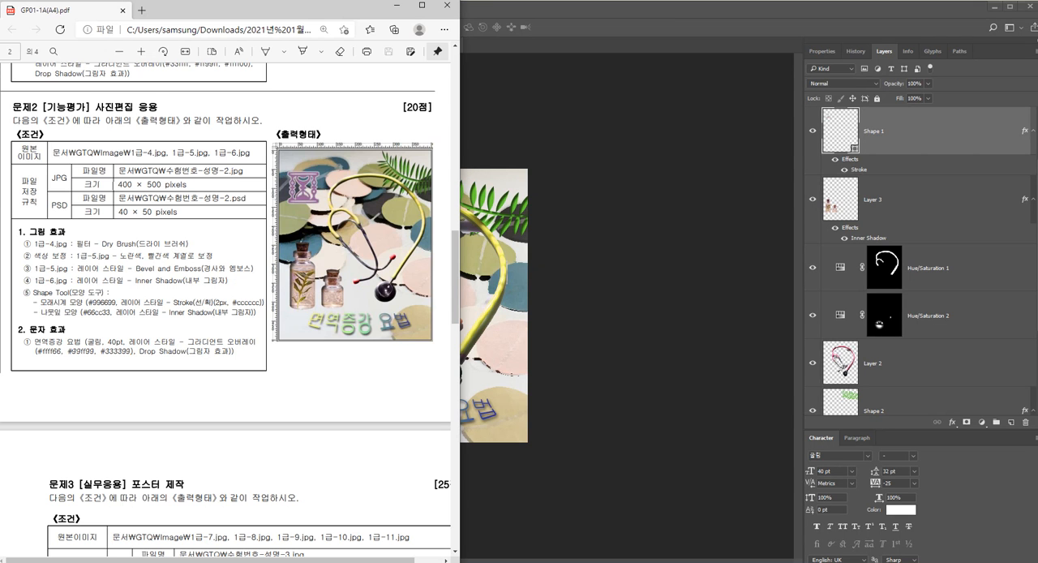
click(231, 519)
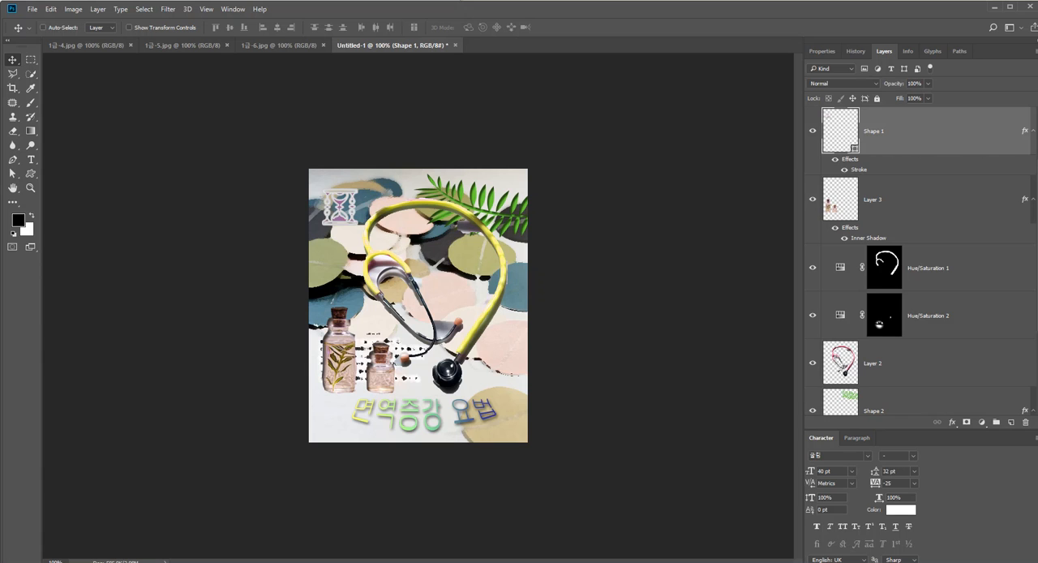
drag(357, 208, 355, 222)
Scale down the stethoscope layer together with its two Hue/Saturation adjustment layers, following the exam PDF's sample
key(alt+Tab)
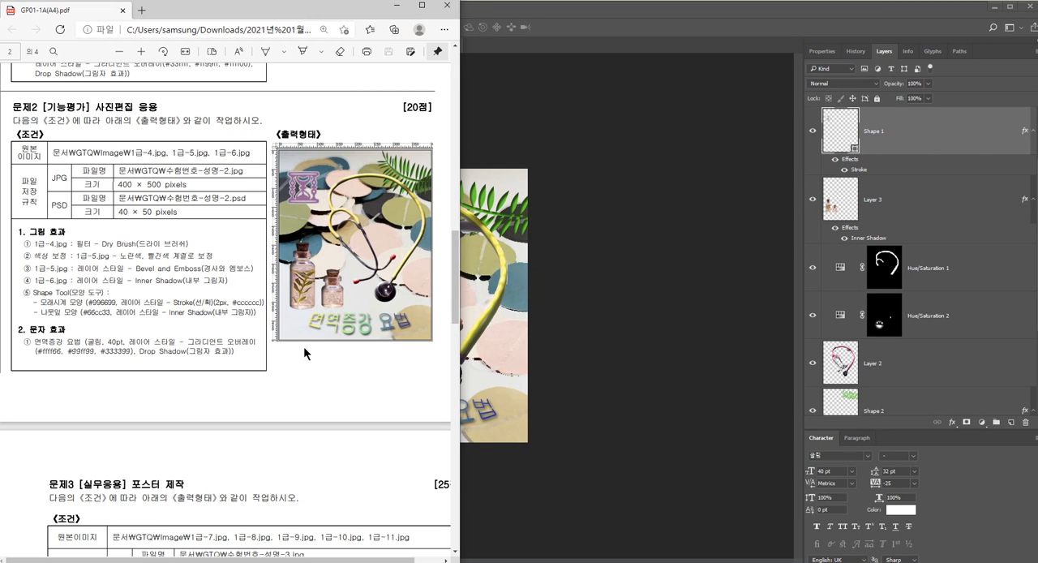
click(502, 309)
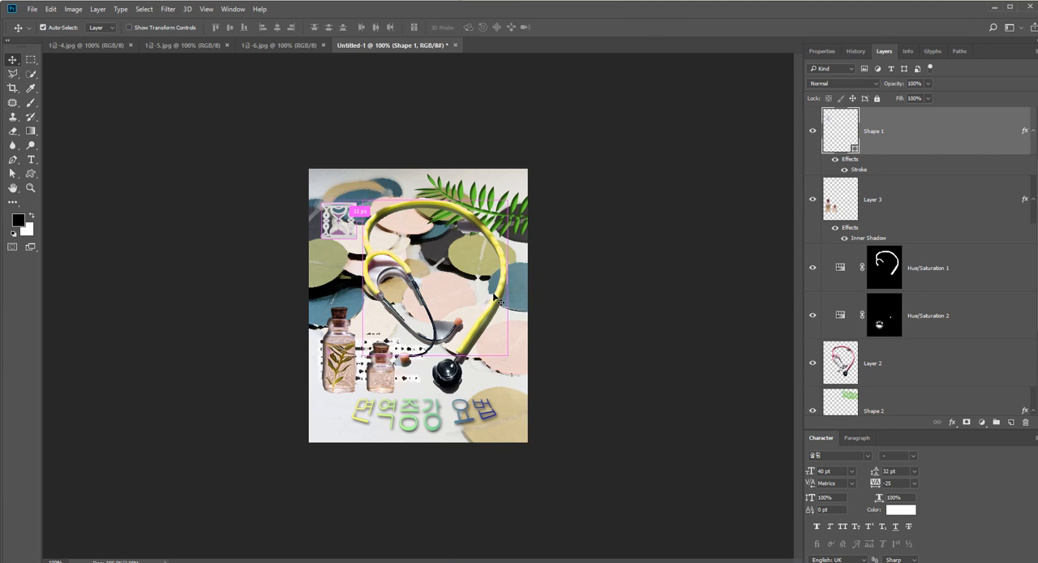
ctrl+click(429, 344)
click(928, 184)
shift+click(923, 285)
key(ctrl+t)
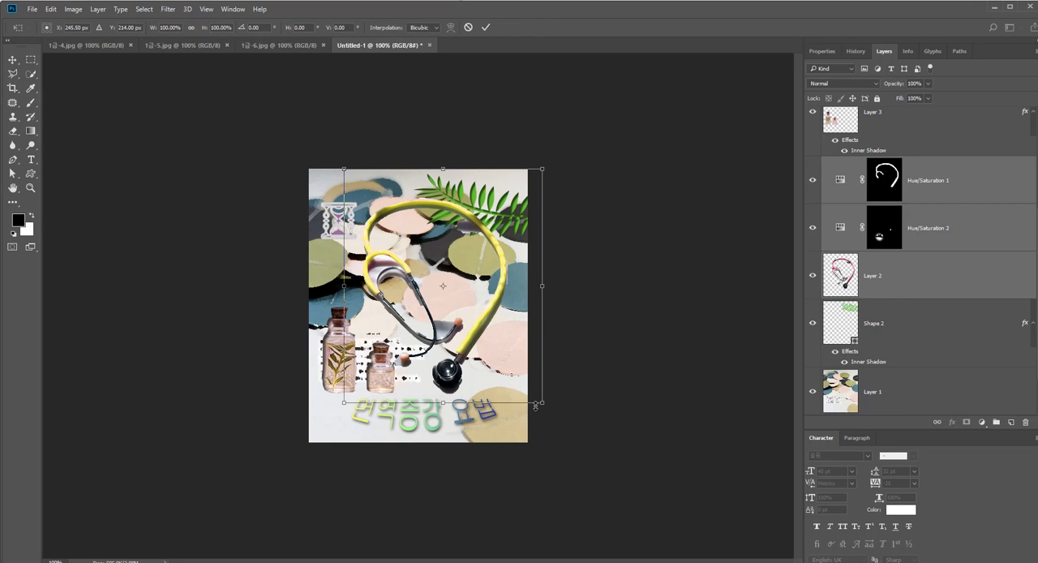
drag(541, 400, 512, 368)
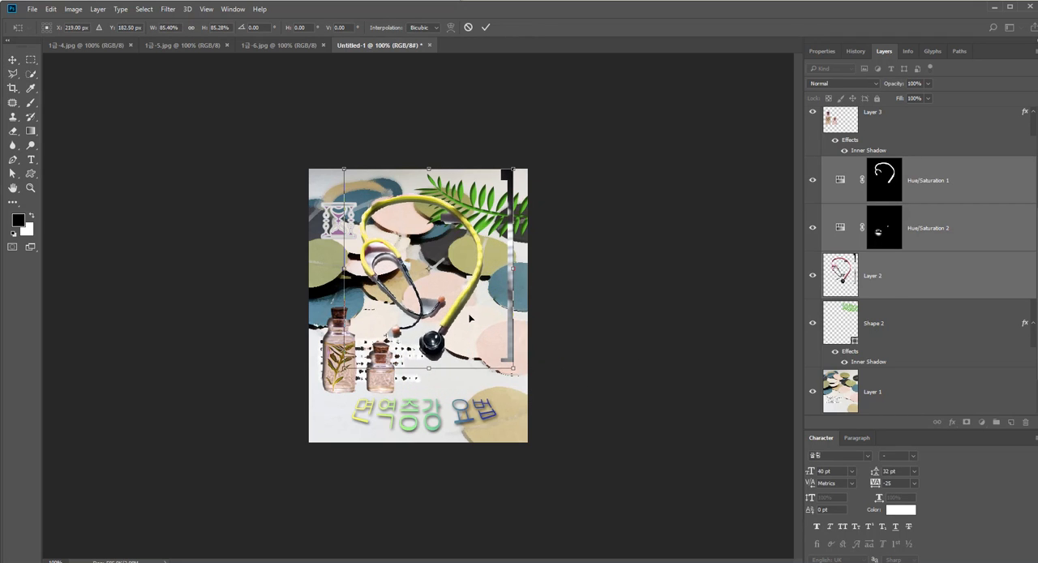
Delete the stray strip along the right edge of the stethoscope layer using a rectangular selection
drag(505, 171, 528, 359)
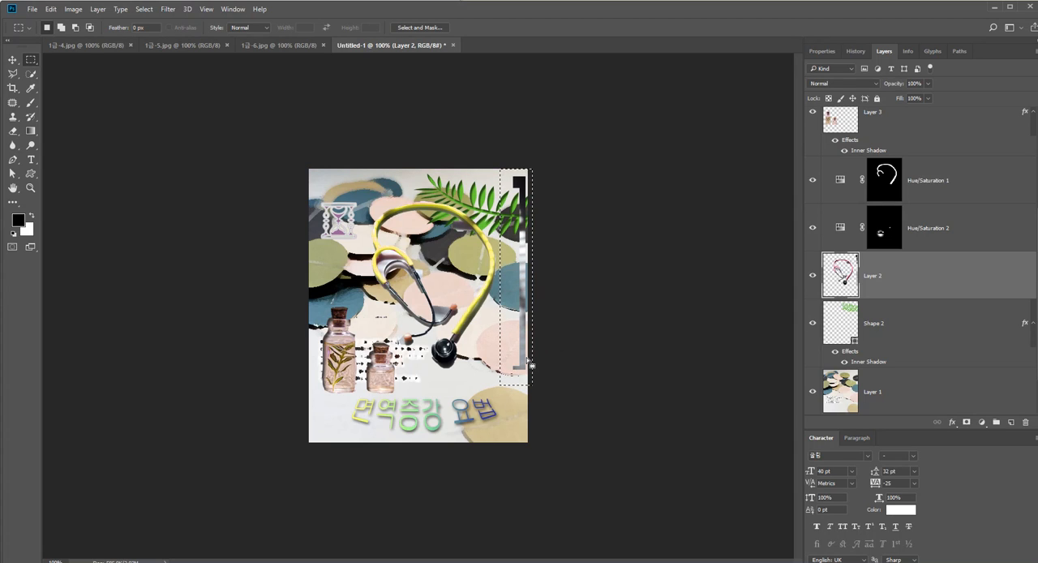
key(Delete)
key(ctrl+d)
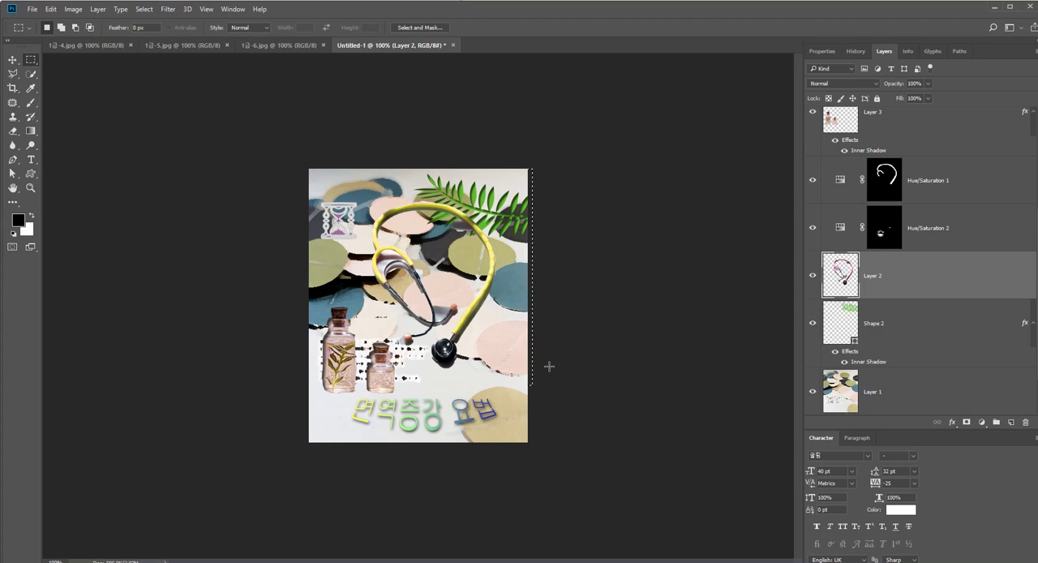
Check the naming rule and sample for question 2 in the exam PDF, and save the composition as the Photoshop file 12345-이름-2
key(alt+Tab)
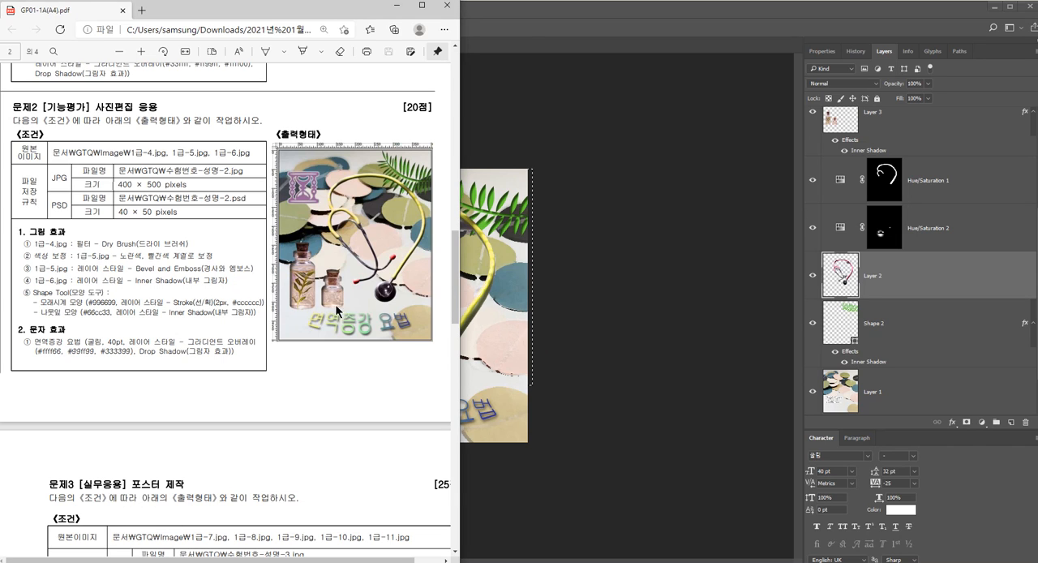
click(582, 349)
key(ctrl+s)
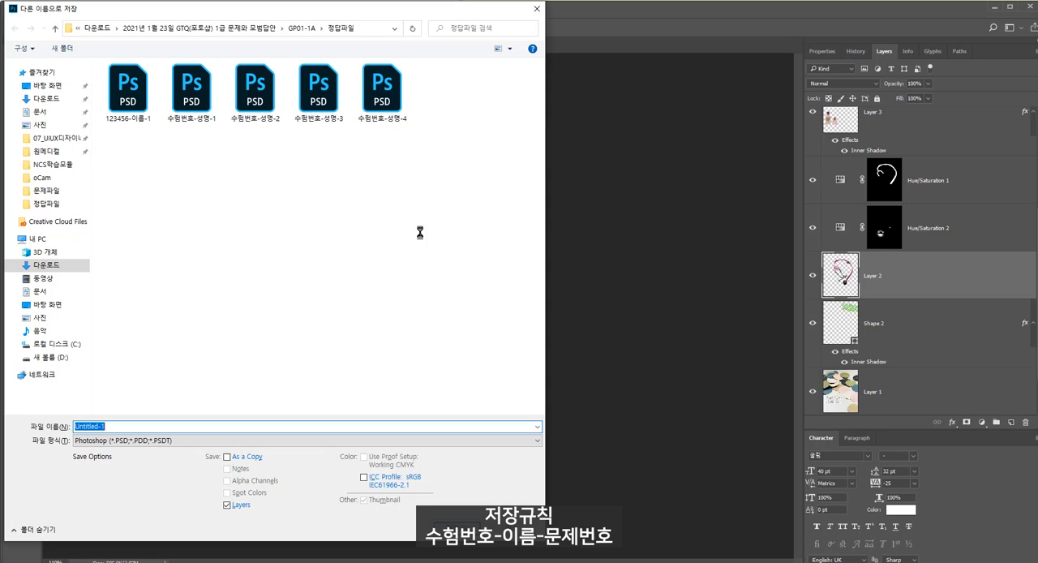
text(12345)
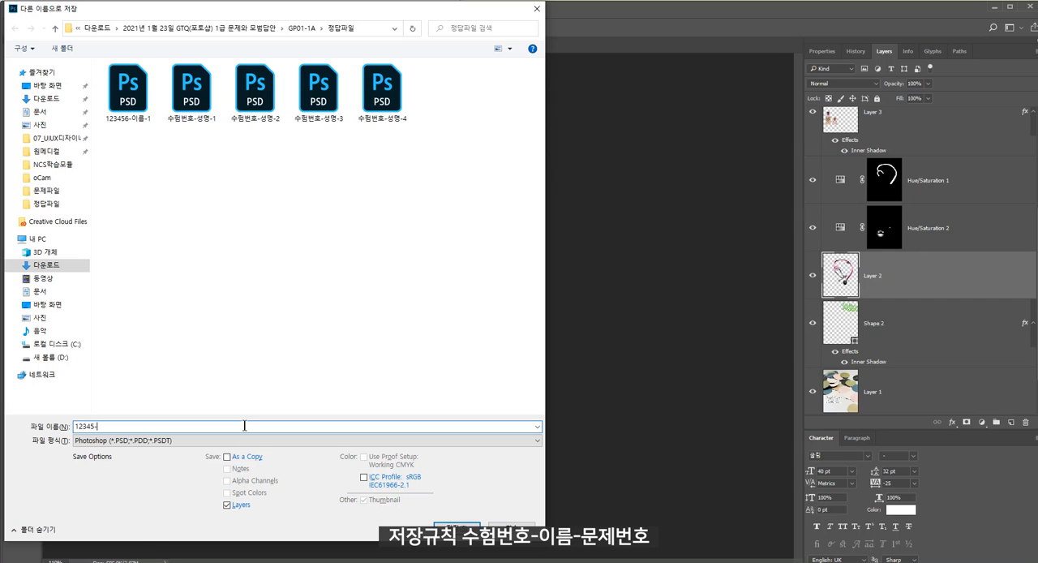
text(-ㅇ)
text(ㅣ)
text(름-2)
key(Return)
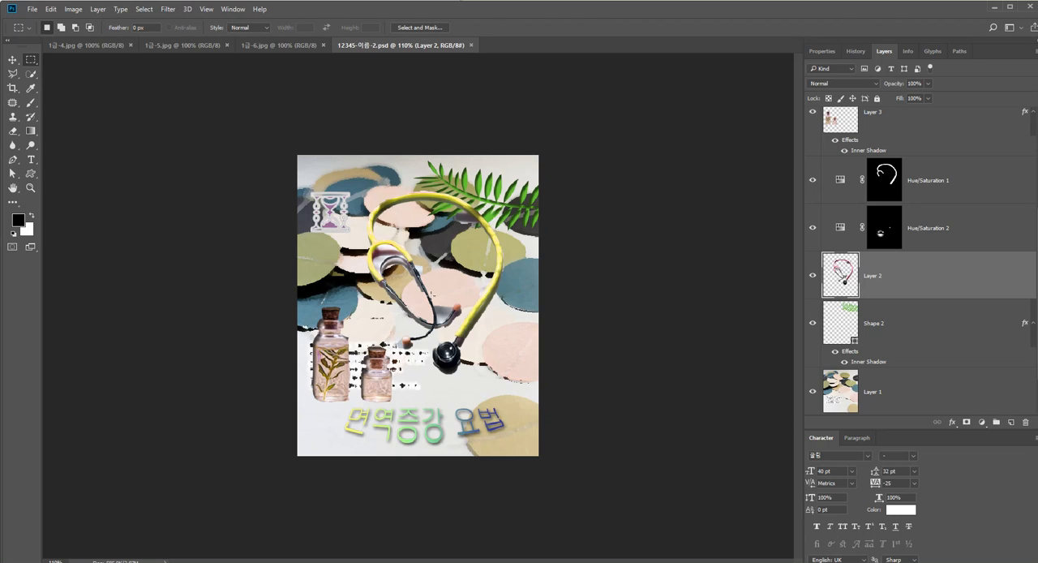
Resize the whole image to 40 × 50 pixels at 72 pixels/inch and save the PSD
click(73, 9)
click(89, 88)
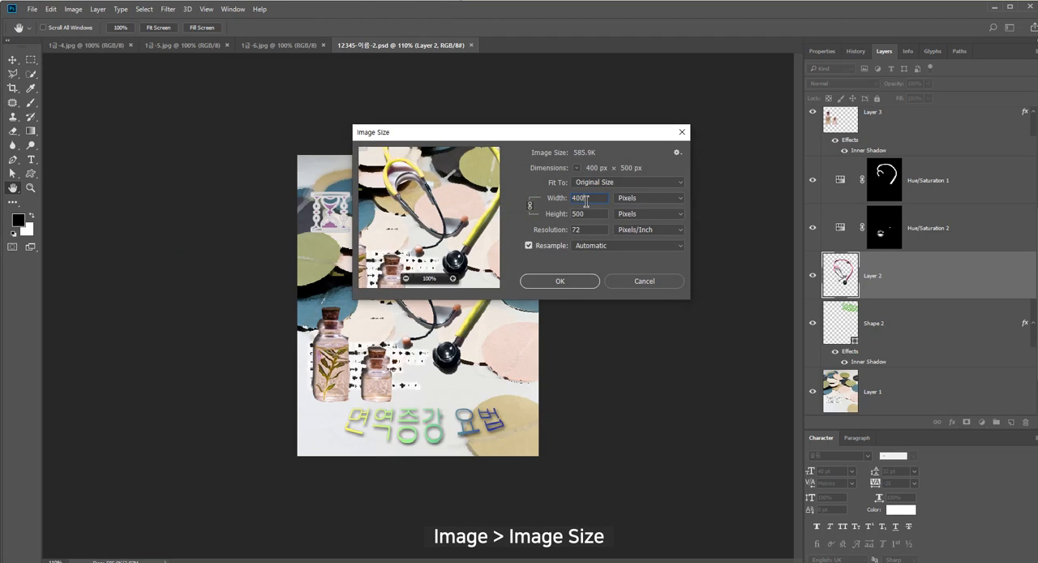
key(BackSpace)
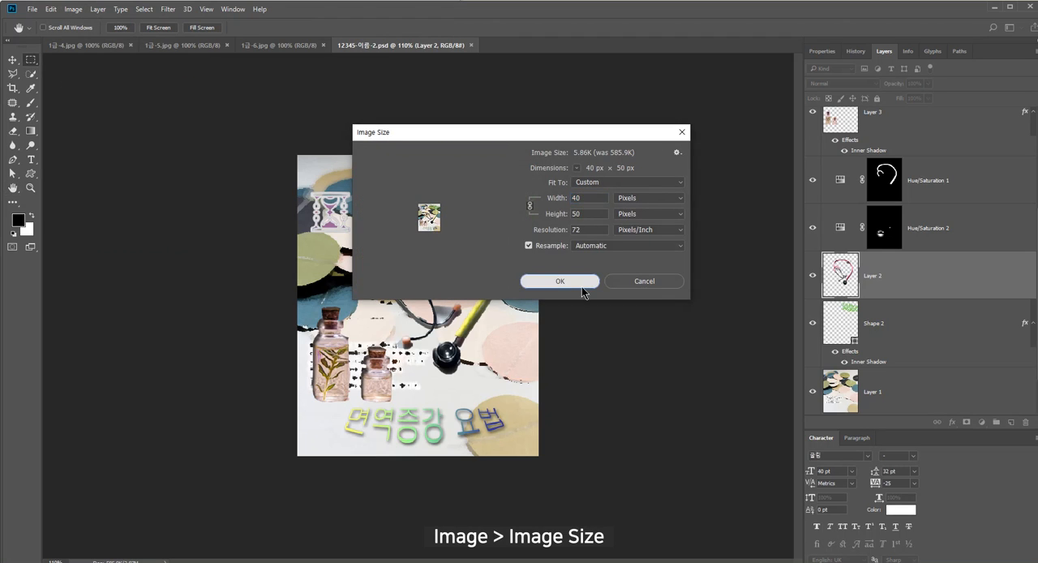
click(582, 287)
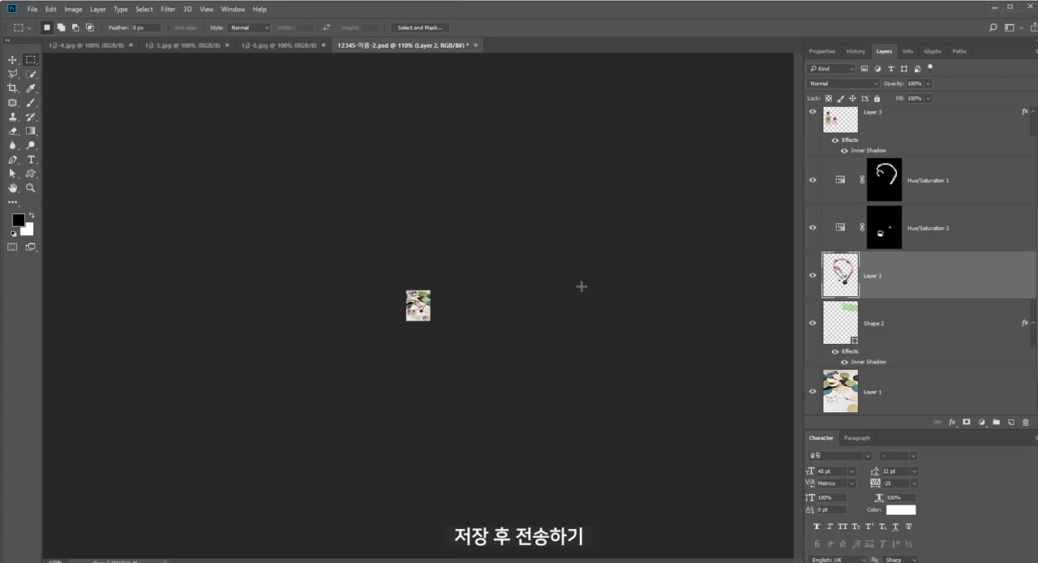
key(ctrl+s)
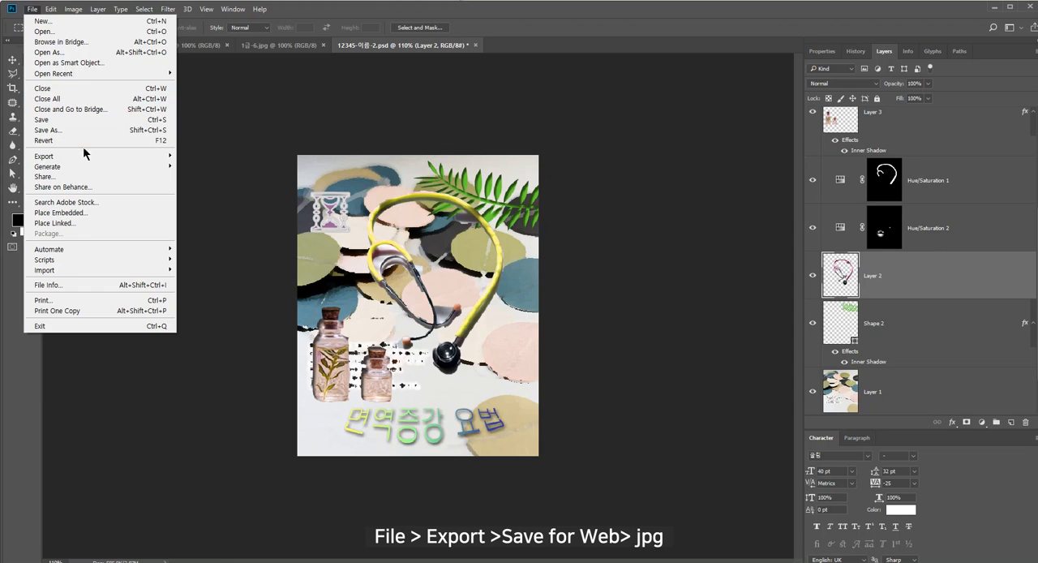
mouse_move(85, 156)
click(227, 196)
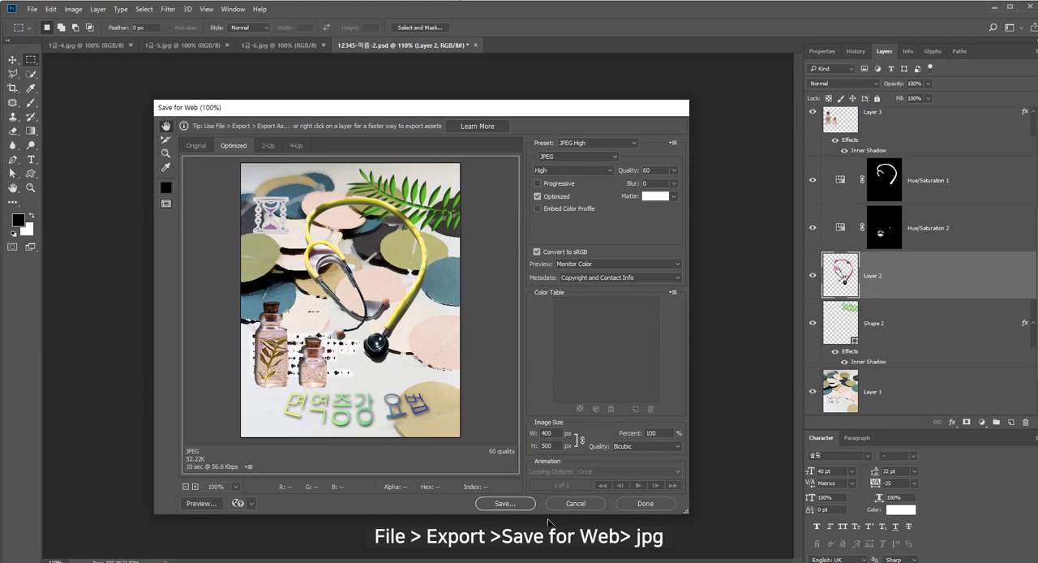
click(576, 504)
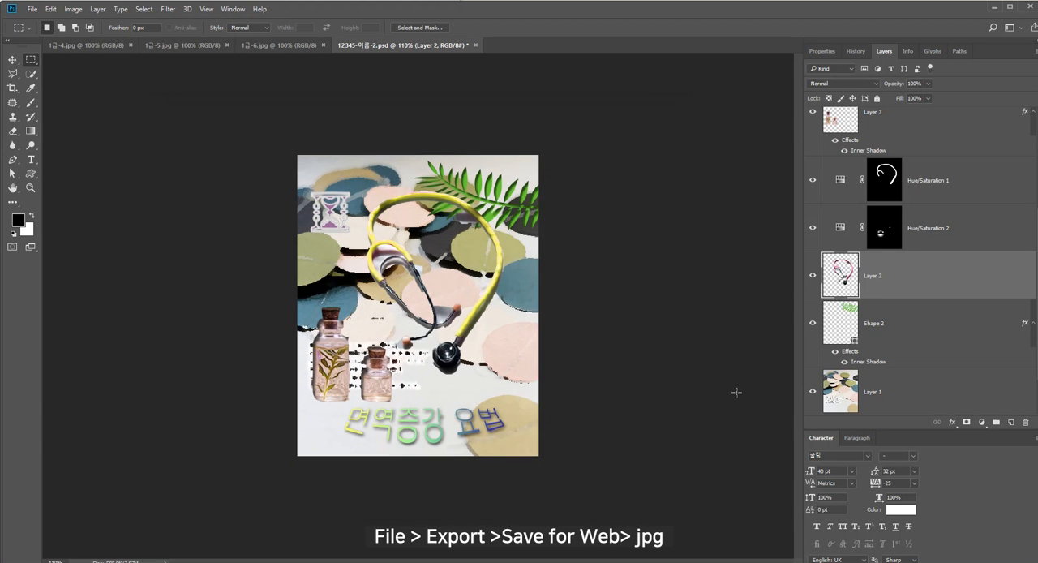